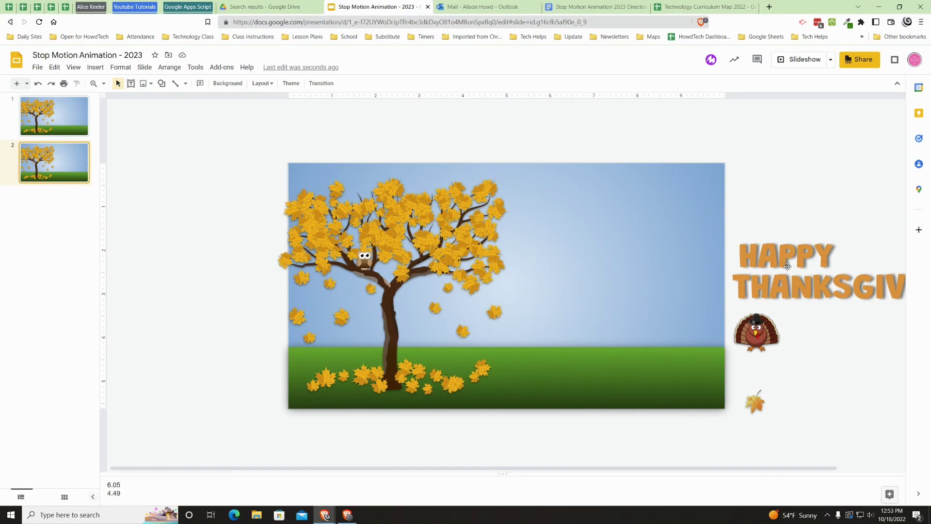
# Step: Move THANKSGIVING onto slide 2, into the sky beside the tree
pyautogui.moveTo(784, 269); pyautogui.dragTo(557, 278)
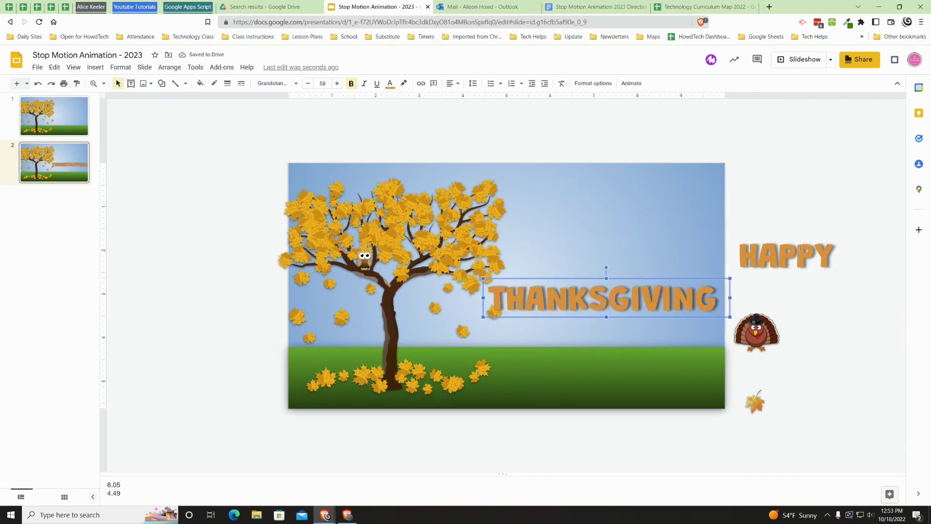
# Step: Place HAPPY above THANKSGIVING and the turkey on the grass below, nudging THANKSGIVING into line
pyautogui.click(798, 256)
pyautogui.moveTo(780, 275); pyautogui.dragTo(592, 267)
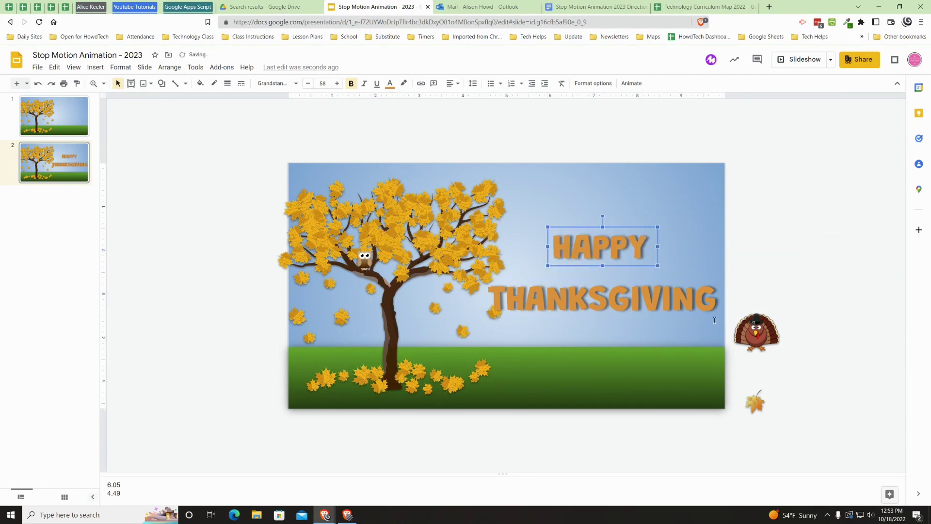
pyautogui.moveTo(749, 330); pyautogui.dragTo(598, 332)
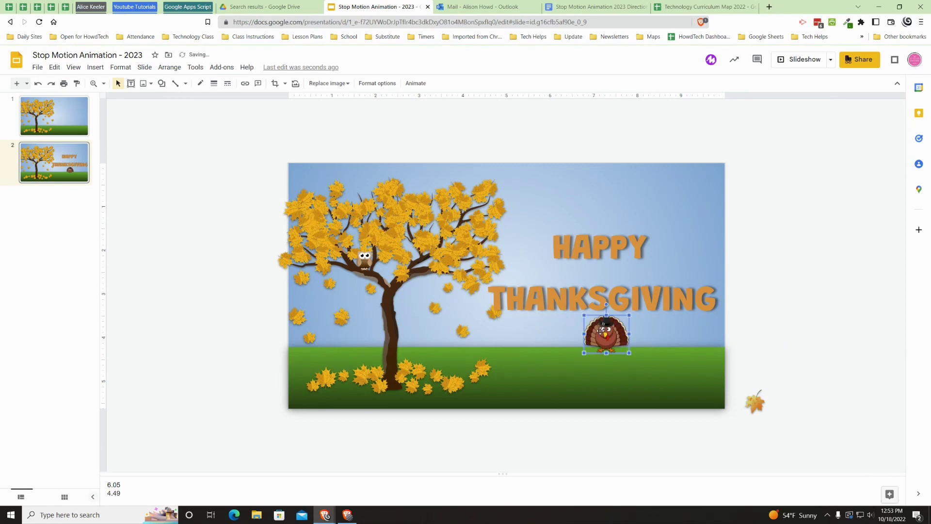
pyautogui.click(607, 263)
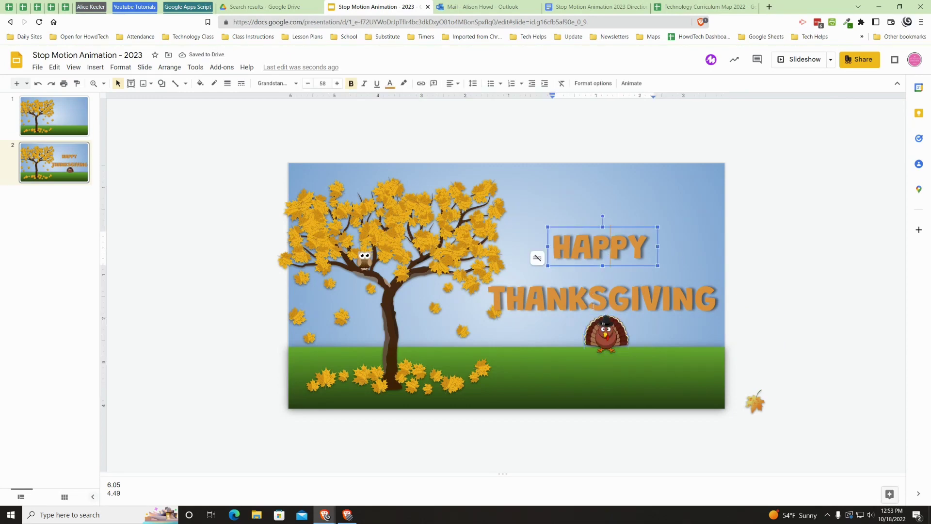
pyautogui.click(547, 308)
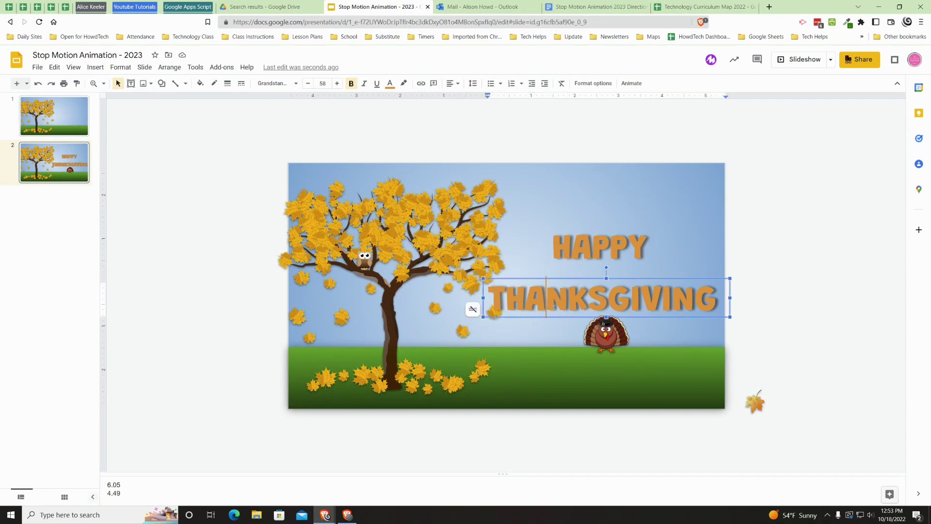
pyautogui.moveTo(548, 316); pyautogui.dragTo(554, 305)
# Step: Select HAPPY, THANKSGIVING and the turkey together
pyautogui.click(588, 258)
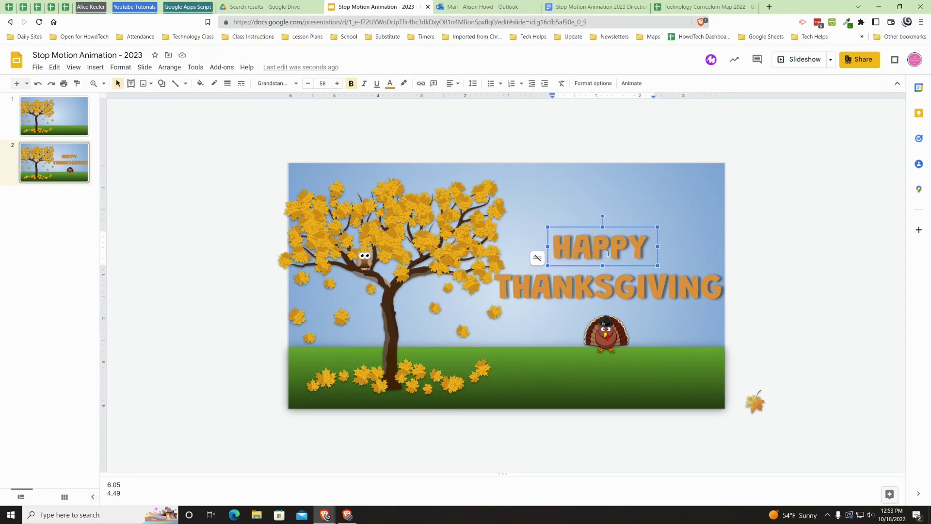
pyautogui.click(577, 268)
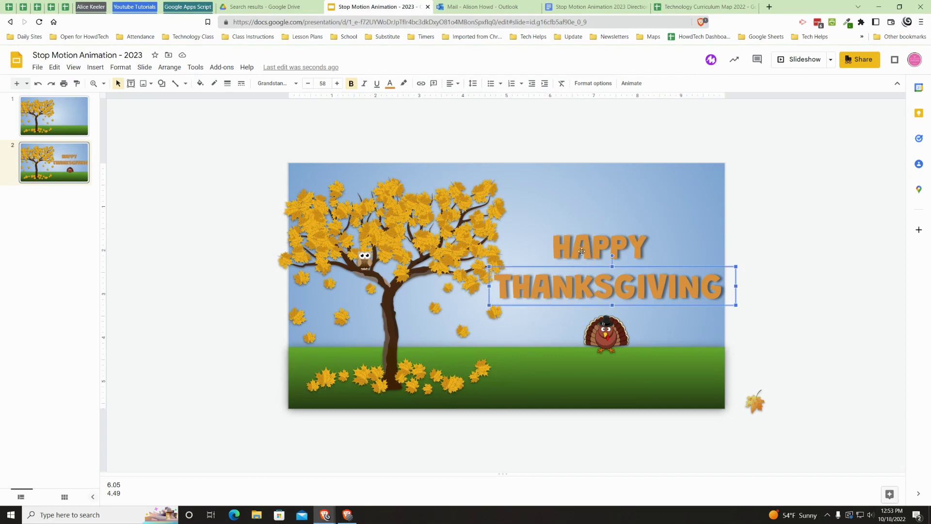
pyautogui.click(567, 263)
pyautogui.click(563, 291)
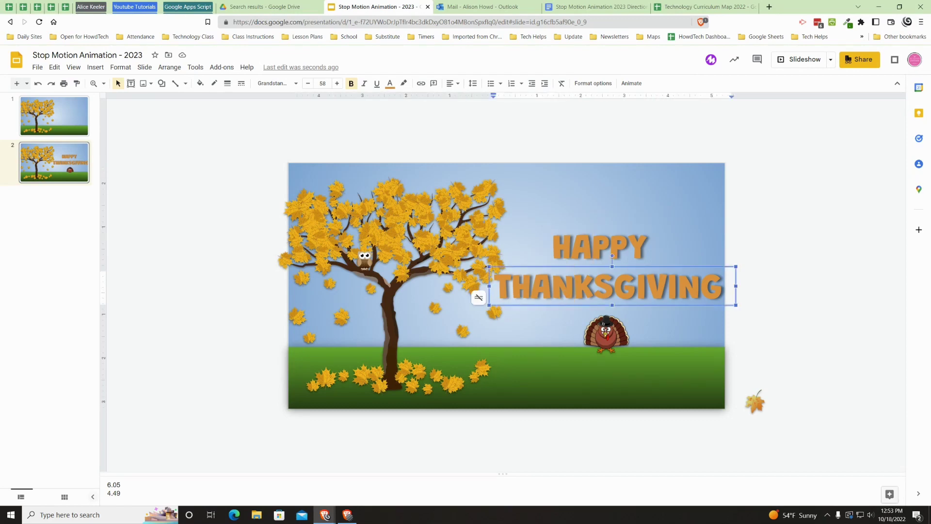
pyautogui.click(605, 332)
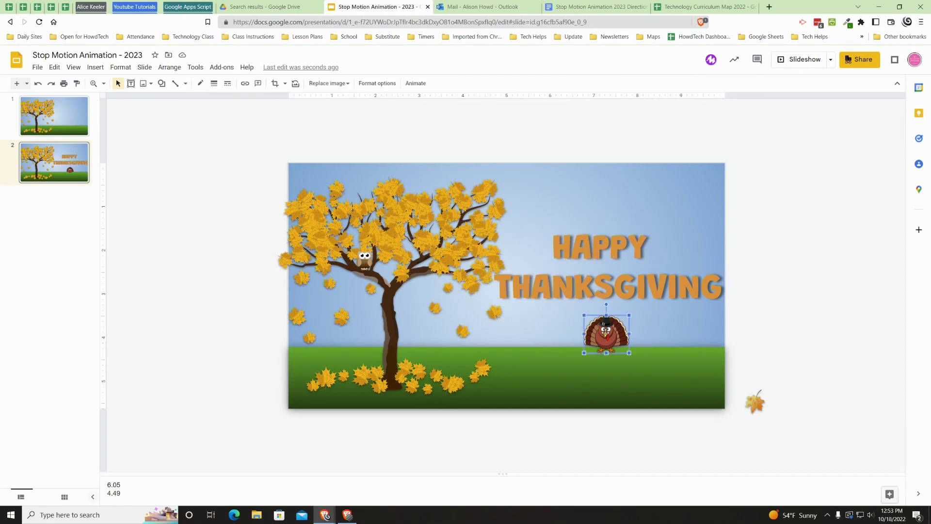
pyautogui.click(550, 258)
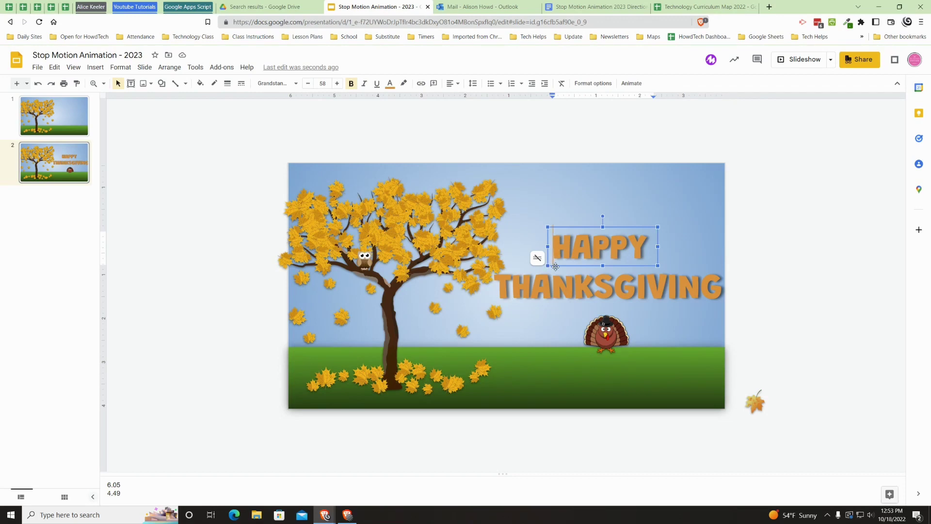
pyautogui.click(558, 298)
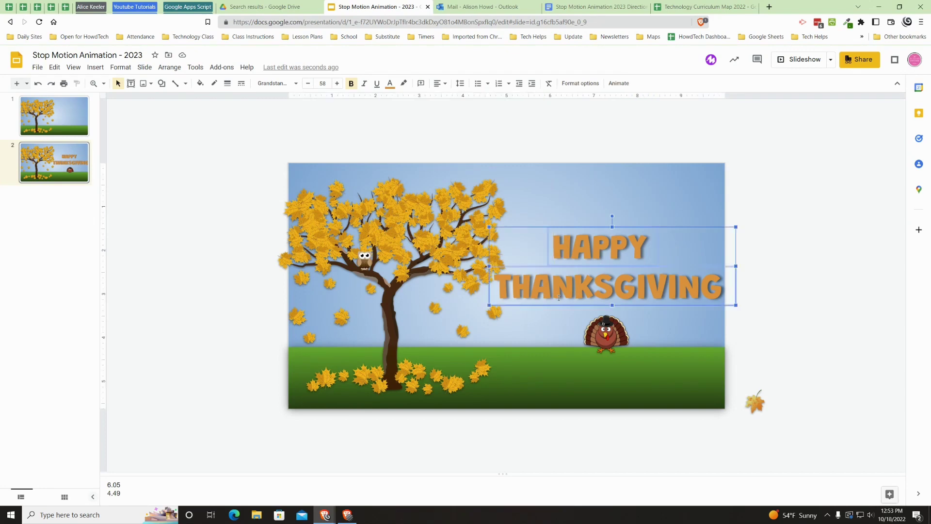
pyautogui.keyDown('shift'); pyautogui.click(606, 343); pyautogui.keyUp('shift')
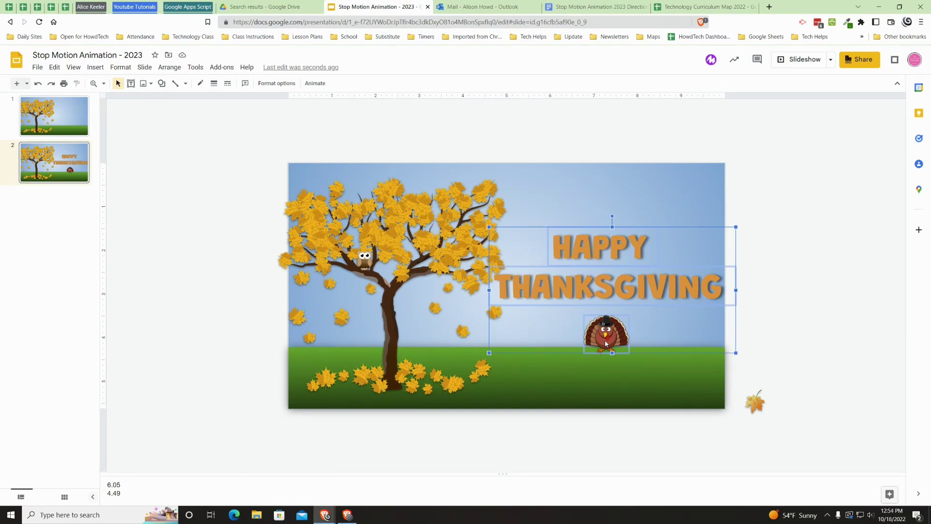
# Step: Center HAPPY, THANKSGIVING and the turkey horizontally on one another, then deselect
pyautogui.rightClick(605, 343)
pyautogui.moveTo(606, 344)
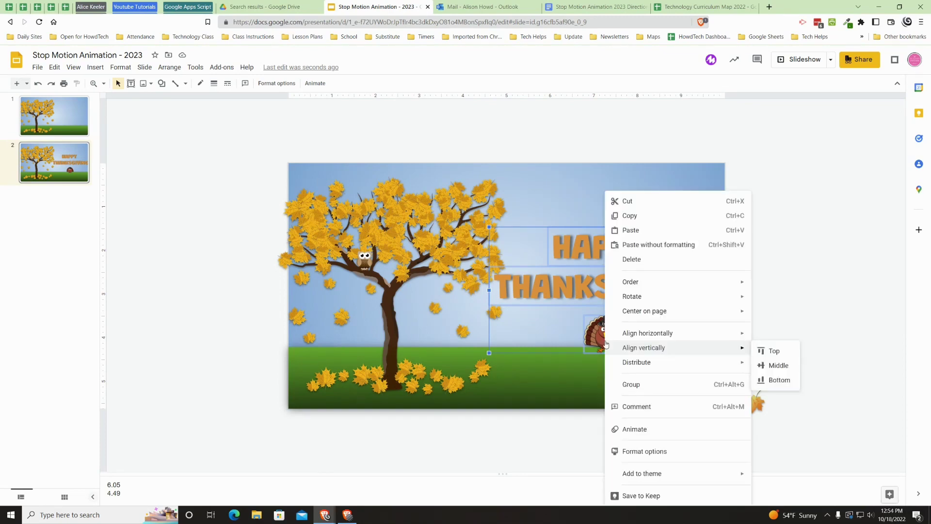
pyautogui.moveTo(634, 336)
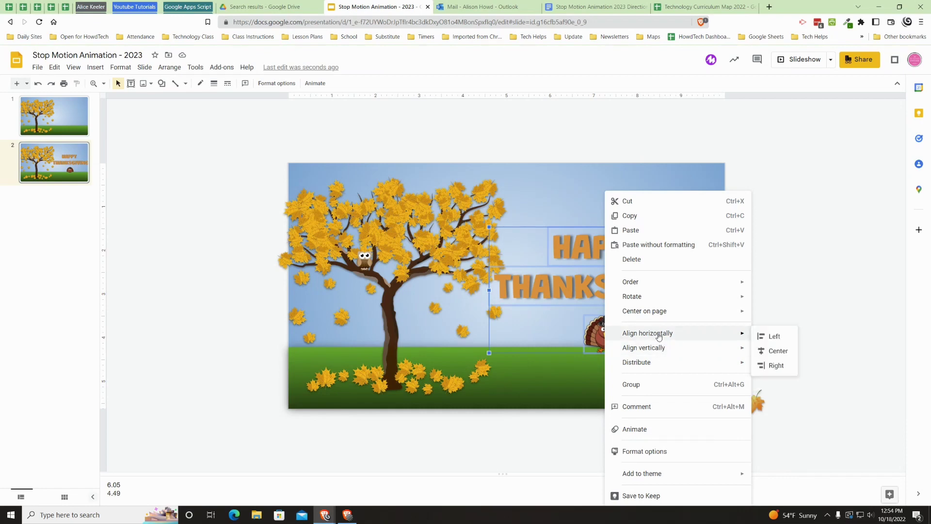
pyautogui.moveTo(658, 352)
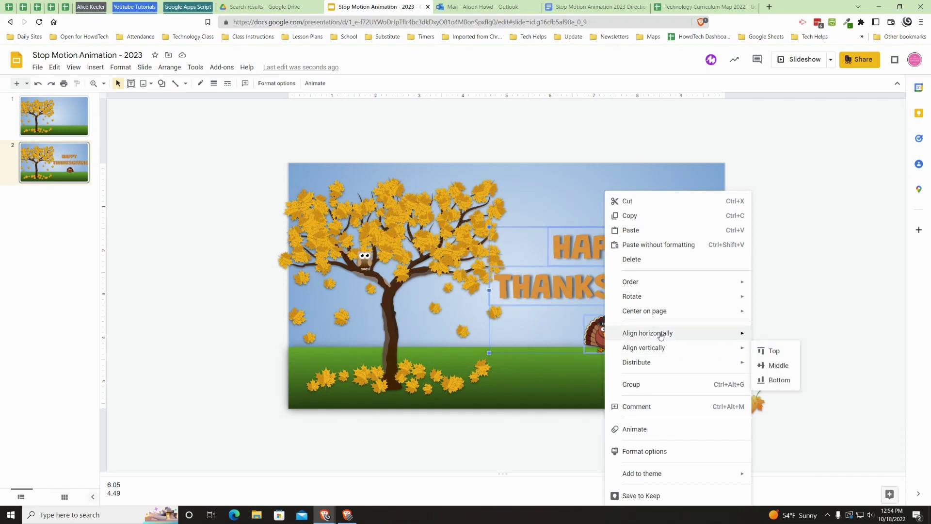
pyautogui.moveTo(703, 334)
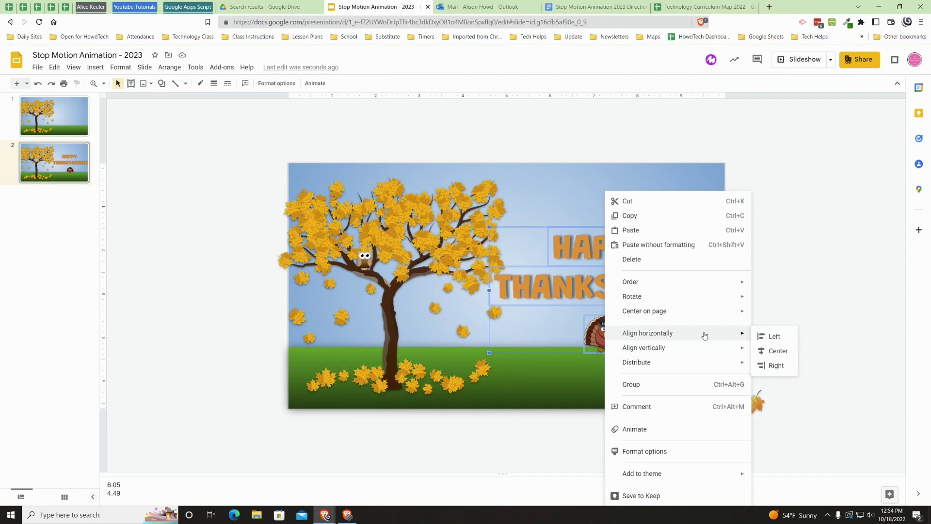
pyautogui.click(775, 352)
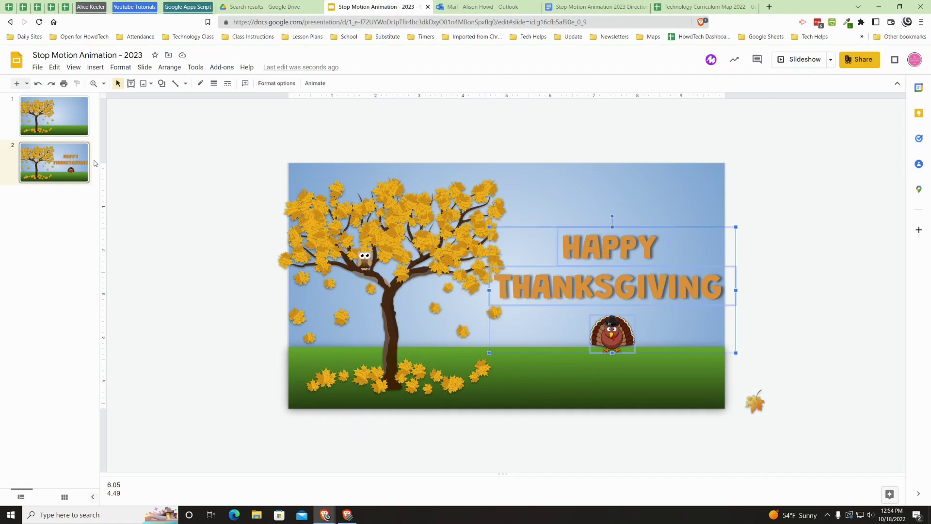
pyautogui.click(57, 150)
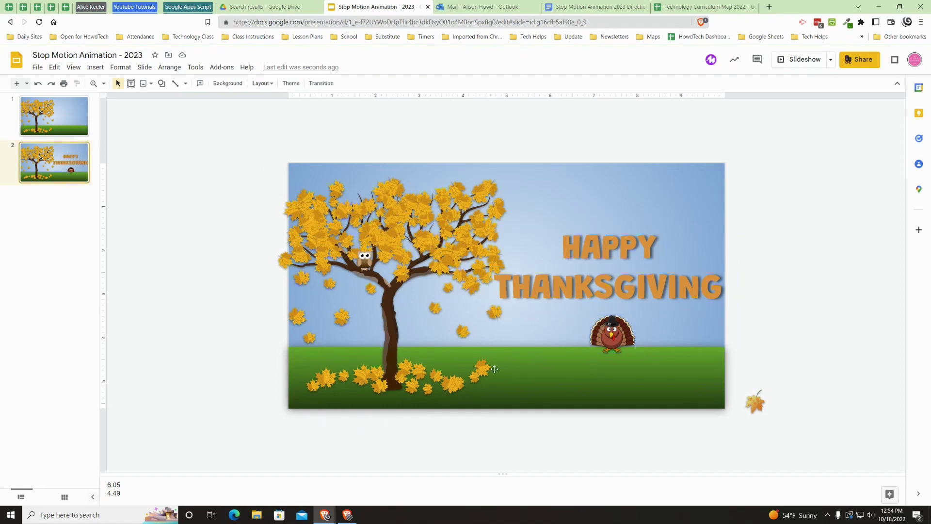
# Step: Move the loose leaf up into the tree's branches
pyautogui.click(754, 408)
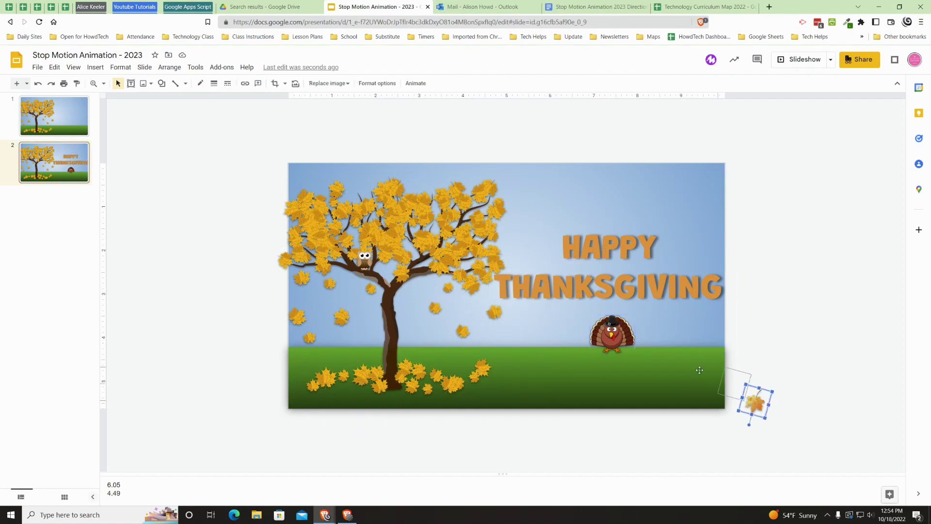
pyautogui.moveTo(421, 222); pyautogui.dragTo(427, 249)
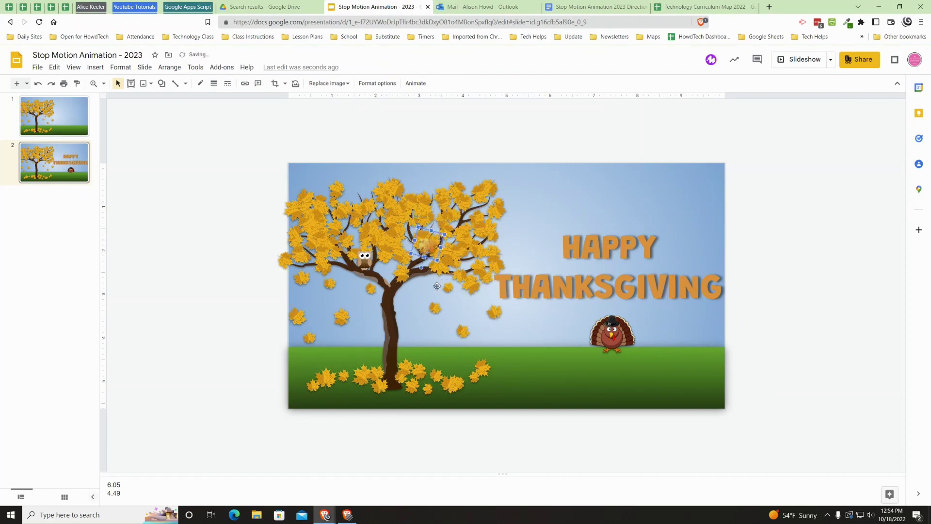
pyautogui.click(49, 153)
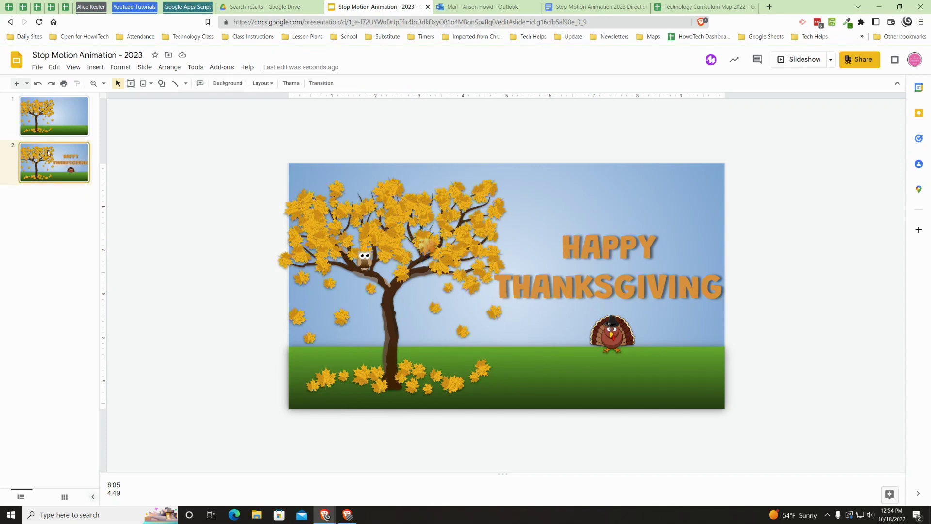
# Step: Duplicate slide 2 with Ctrl+D to create slide 3, then return to slide 2
pyautogui.hotkey('ctrl', 'd')
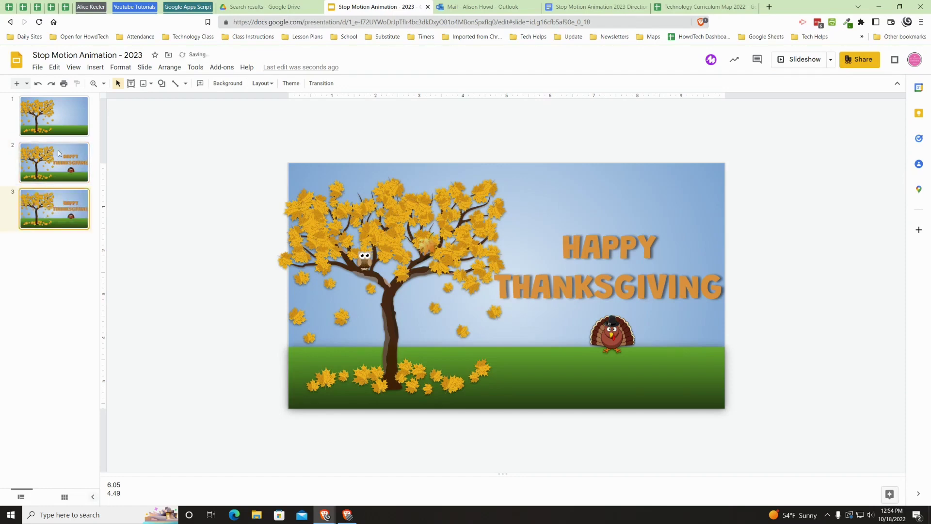
pyautogui.click(59, 153)
pyautogui.click(65, 225)
pyautogui.click(56, 155)
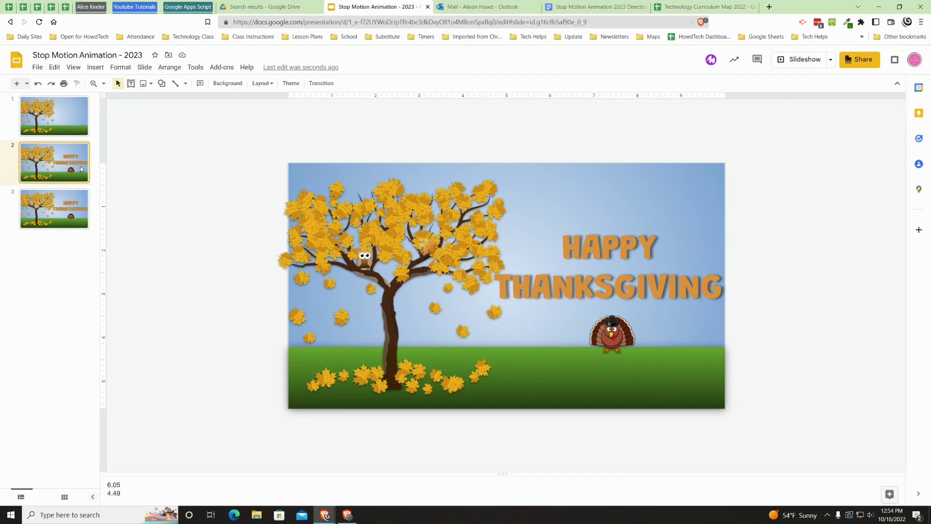
# Step: On slide 2, shift the turkey and THANKSGIVING right, off the slide's edge
pyautogui.click(607, 331)
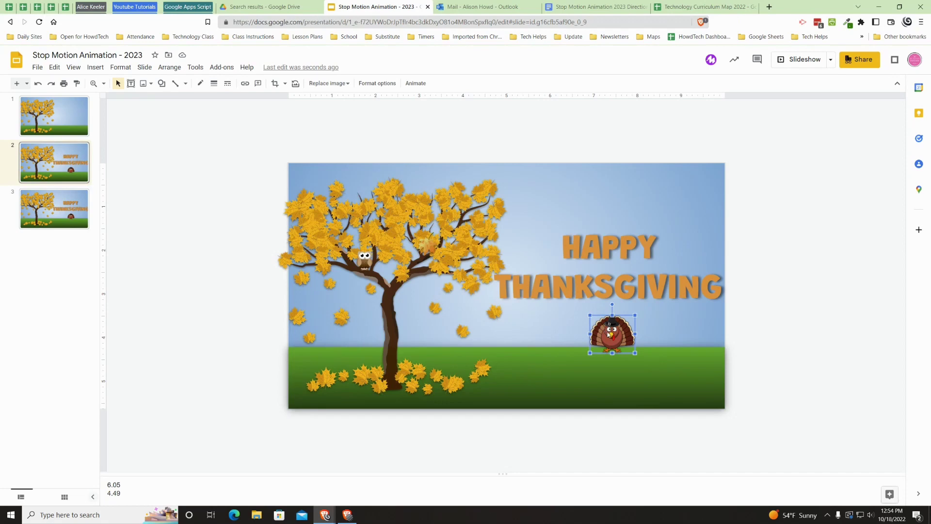
pyautogui.press('Right')
pyautogui.press('Right')
pyautogui.press('Right')
pyautogui.press('Right')
pyautogui.press('Right')
pyautogui.press('Right')
pyautogui.press('Right')
pyautogui.press('Right')
pyautogui.press('Right')
pyautogui.press('Right')
pyautogui.press('Right')
pyautogui.press('Right')
pyautogui.press('Right')
pyautogui.press('Right')
pyautogui.press('Right')
pyautogui.press('Right')
pyautogui.press('Right')
pyautogui.press('Right')
pyautogui.press('Right')
pyautogui.press('Right')
pyautogui.press('Right')
pyautogui.press('Right')
pyautogui.press('Right')
pyautogui.press('Right')
pyautogui.press('Right')
pyautogui.press('Right')
pyautogui.press('Right')
pyautogui.press('Right')
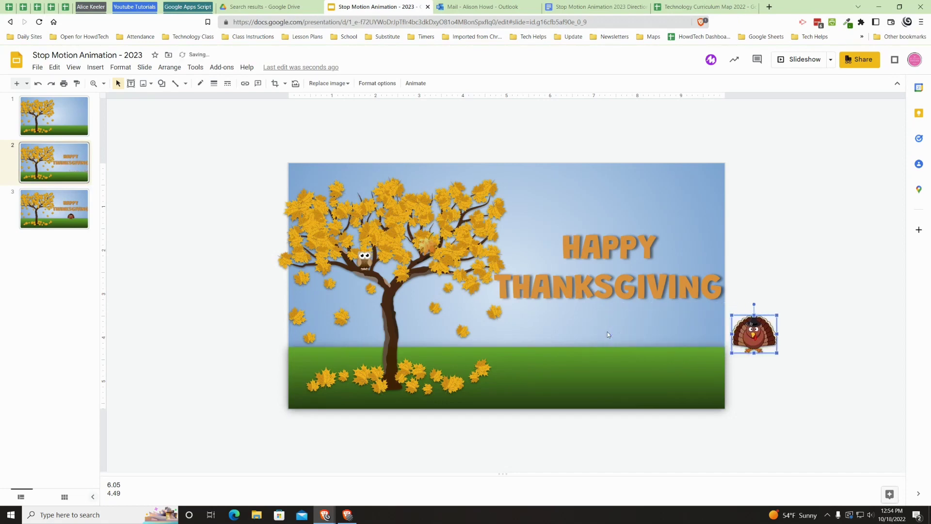
pyautogui.click(636, 276)
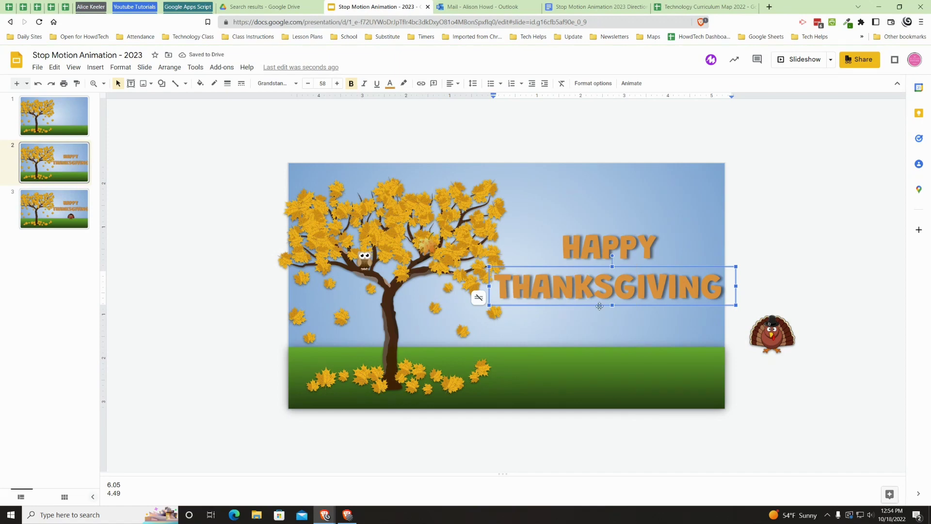
pyautogui.press('Escape')
pyautogui.press('Right')
pyautogui.press('Right')
pyautogui.press('Right')
pyautogui.press('Right')
pyautogui.press('Right')
pyautogui.press('Right')
pyautogui.press('Right')
pyautogui.press('Right')
pyautogui.press('Right')
pyautogui.press('Right')
pyautogui.press('Right')
pyautogui.press('Right')
pyautogui.press('Right')
pyautogui.press('Right')
pyautogui.press('Right')
pyautogui.press('Right')
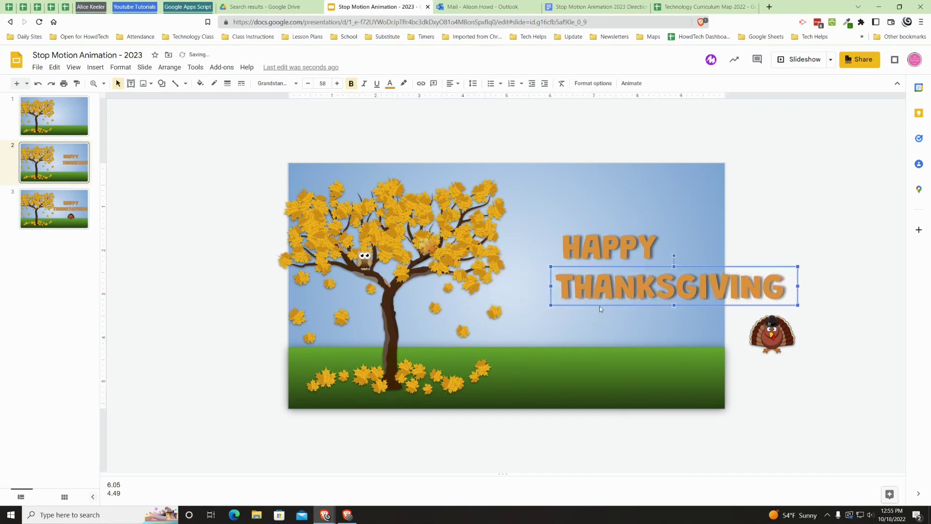
pyautogui.press('Right')
pyautogui.press('Right')
pyautogui.press('Right')
pyautogui.press('Right')
pyautogui.press('Right')
pyautogui.press('Right')
pyautogui.press('Right')
pyautogui.press('Right')
pyautogui.press('Right')
pyautogui.press('Right')
pyautogui.press('Right')
pyautogui.press('Right')
pyautogui.press('Right')
pyautogui.press('Right')
pyautogui.press('Right')
pyautogui.press('Right')
pyautogui.press('Right')
pyautogui.press('Right')
pyautogui.press('Right')
pyautogui.press('Right')
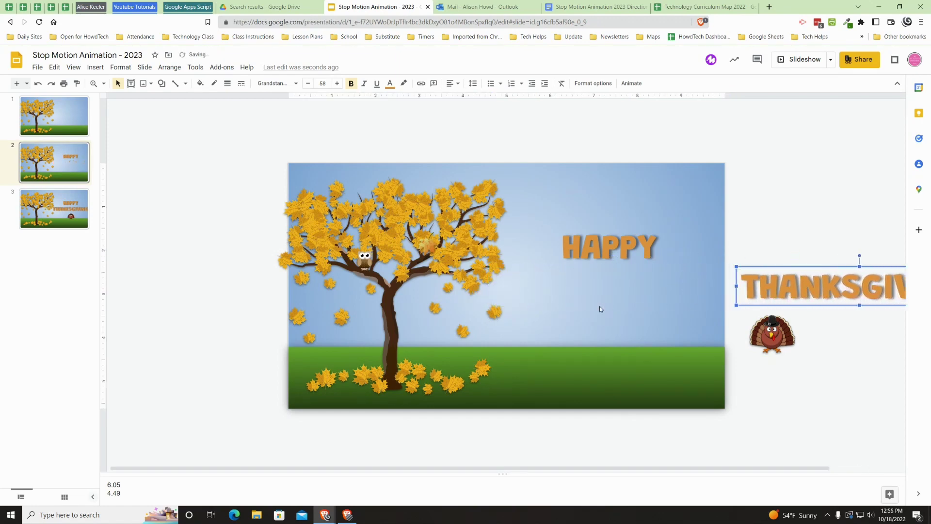
# Step: Delete APPY from HAPPY so only the letter H remains
pyautogui.click(627, 253)
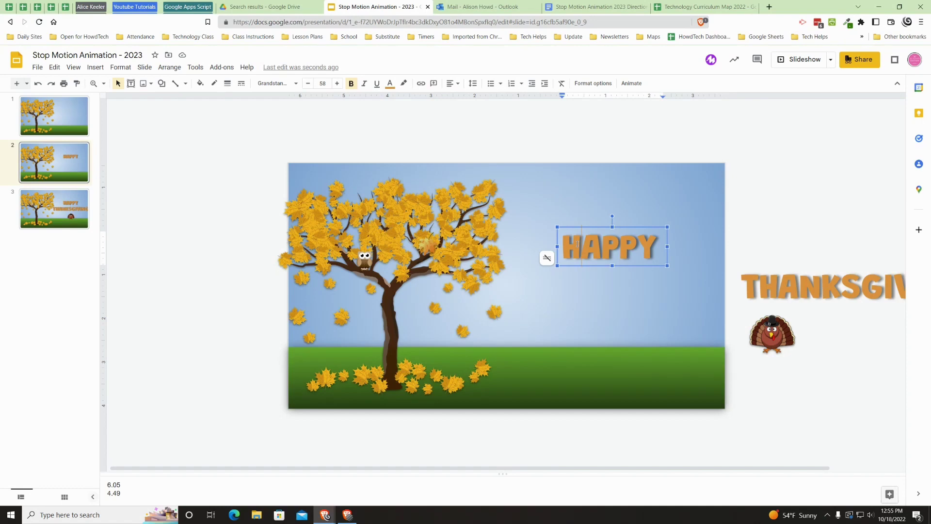
pyautogui.hotkey('shift', 'Right')
pyautogui.hotkey('shift', 'Right')
pyautogui.hotkey('shift', 'Right')
pyautogui.hotkey('shift', 'Right')
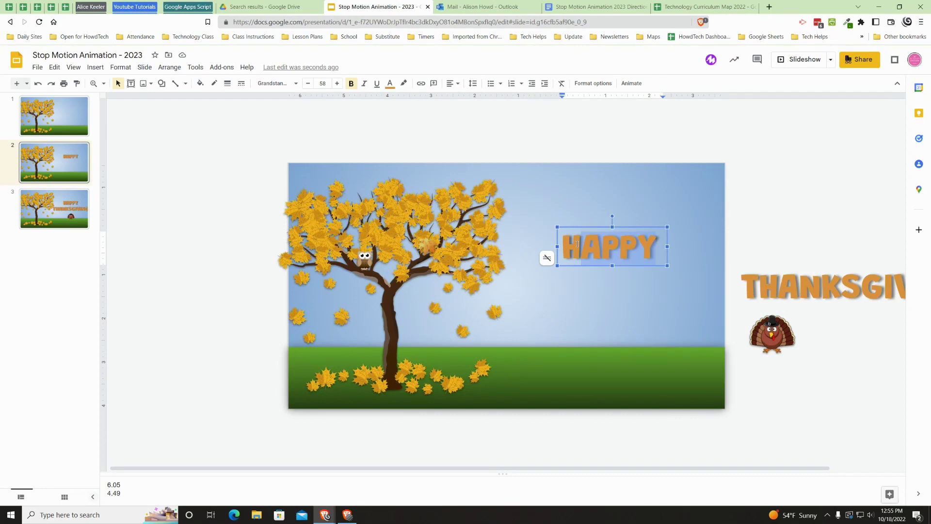
pyautogui.press('Delete')
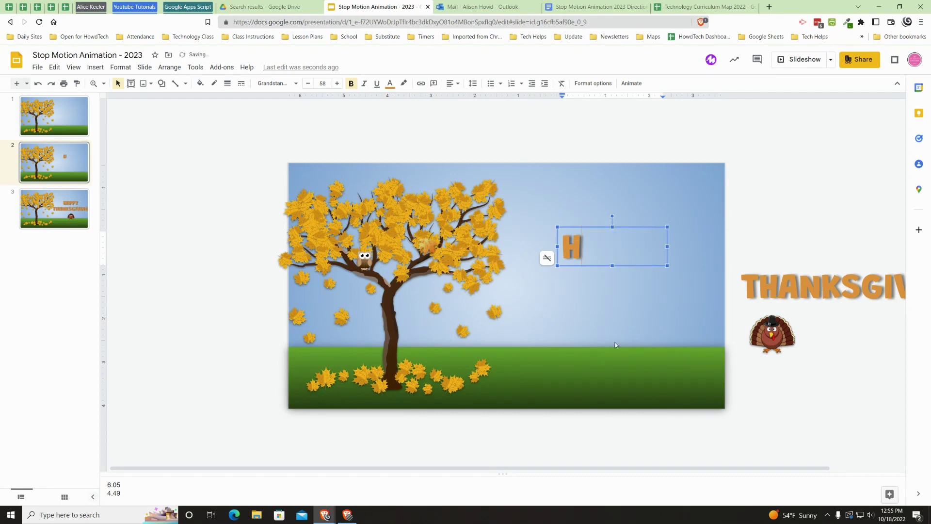
pyautogui.click(484, 345)
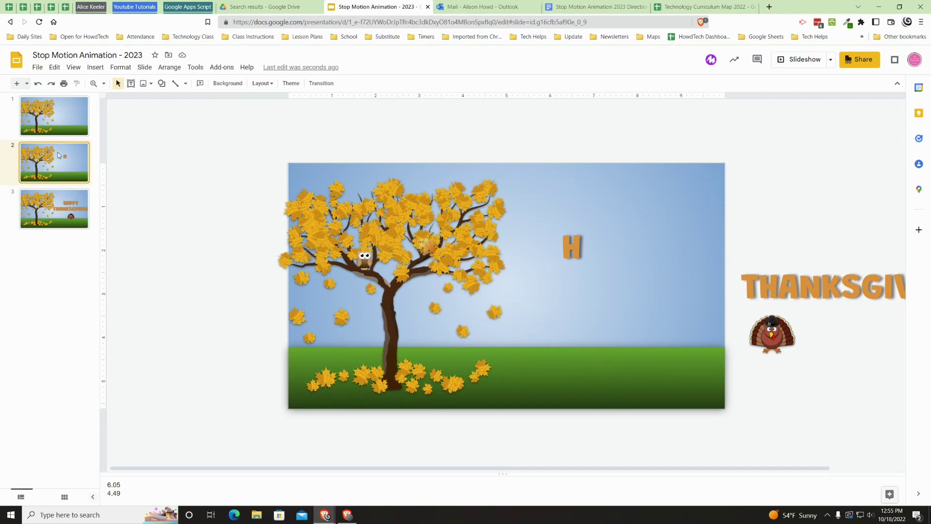
# Step: Duplicate the slide and change its H to HA
pyautogui.hotkey('ctrl', 'd')
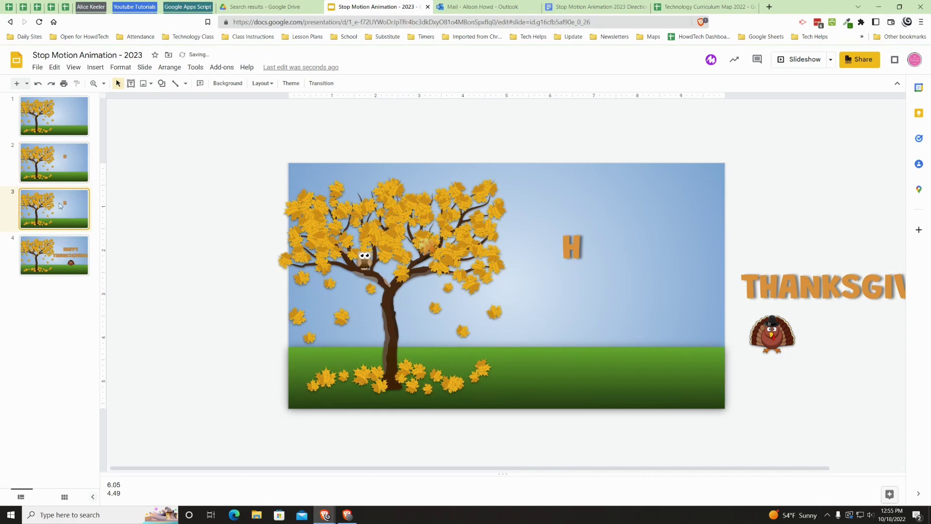
pyautogui.click(587, 253)
pyautogui.click(587, 245)
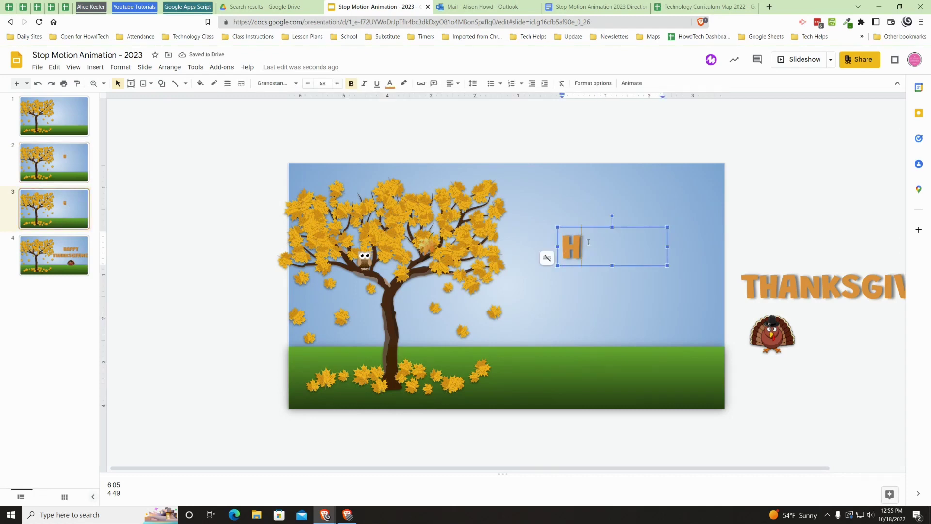
pyautogui.write('A')
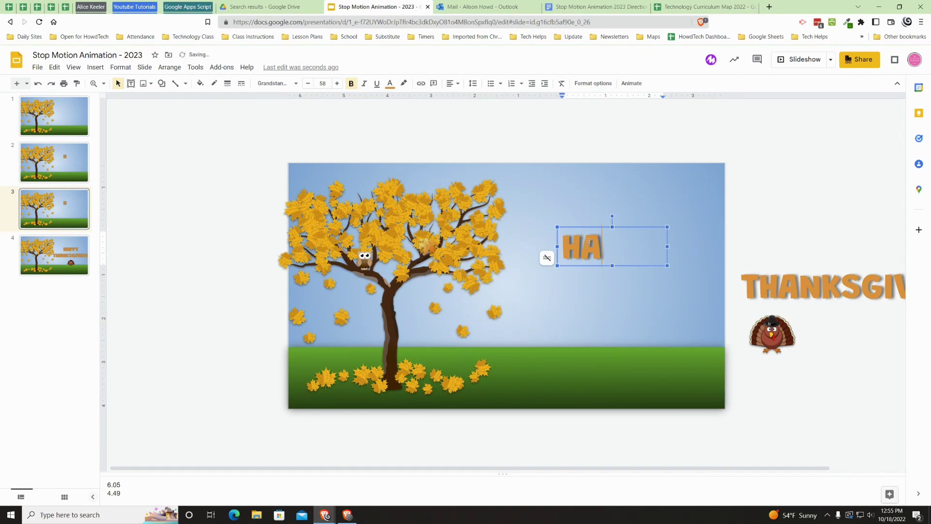
pyautogui.click(85, 212)
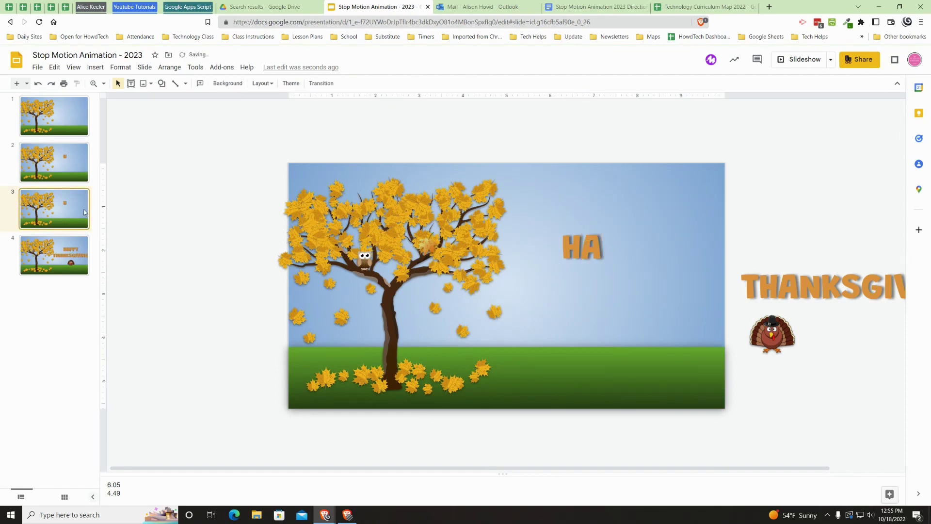
# Step: Duplicate the HA slide and change its text to HAP
pyautogui.hotkey('ctrl', 'd')
pyautogui.click(619, 243)
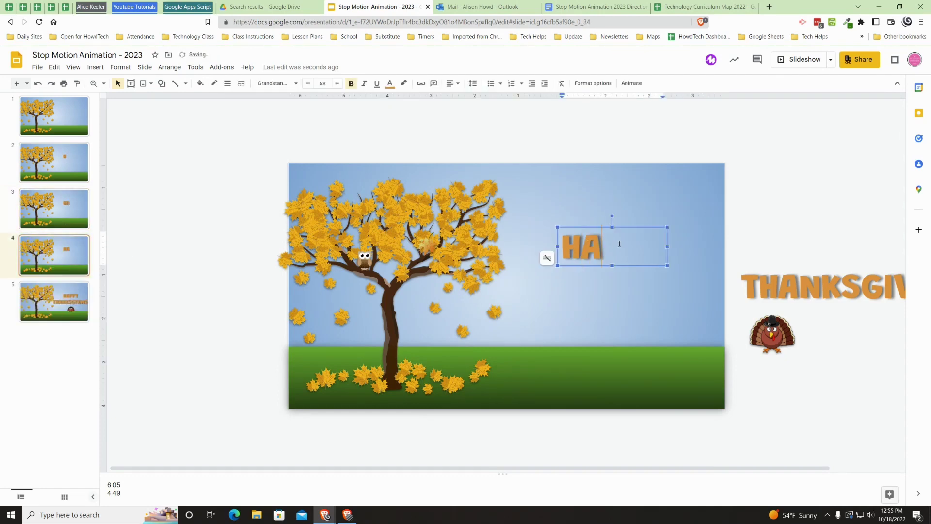
pyautogui.write('P')
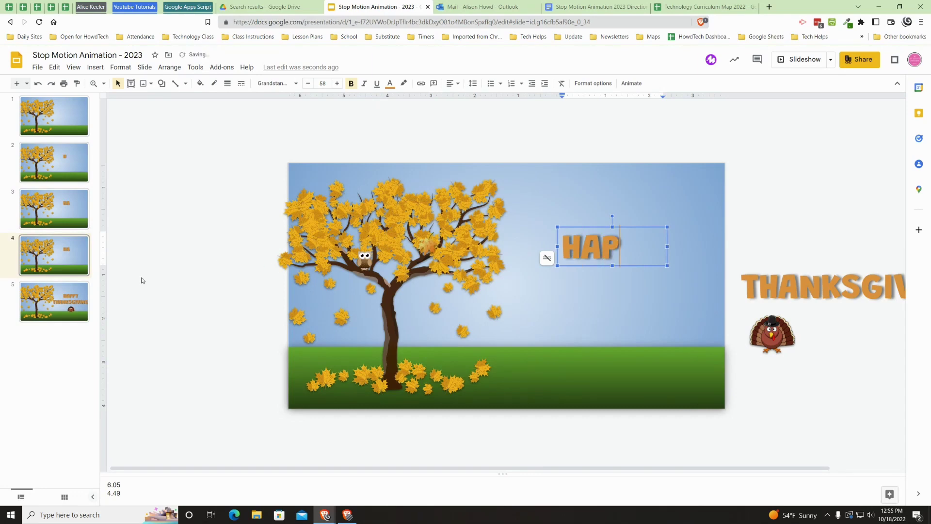
pyautogui.click(56, 244)
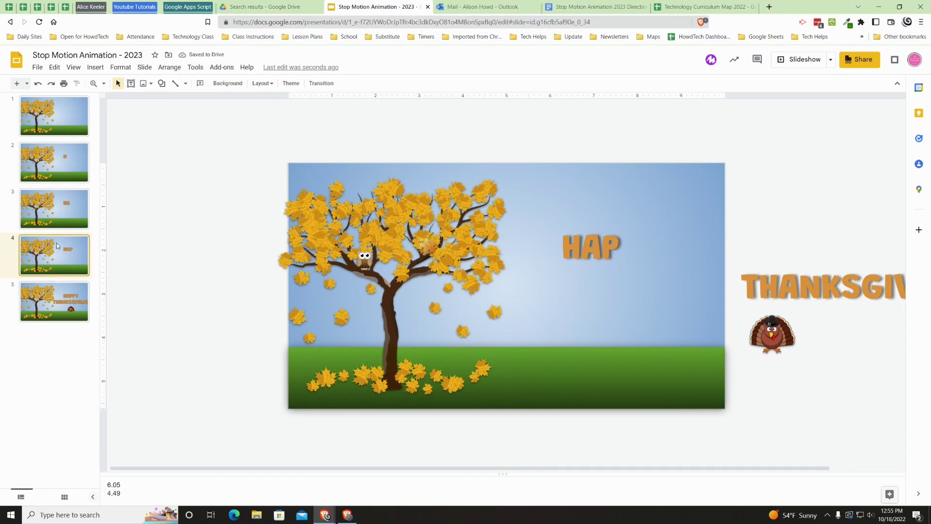
# Step: Duplicate the HAP slide and change it to HAPP, then duplicate that frame again
pyautogui.hotkey('ctrl', 'd')
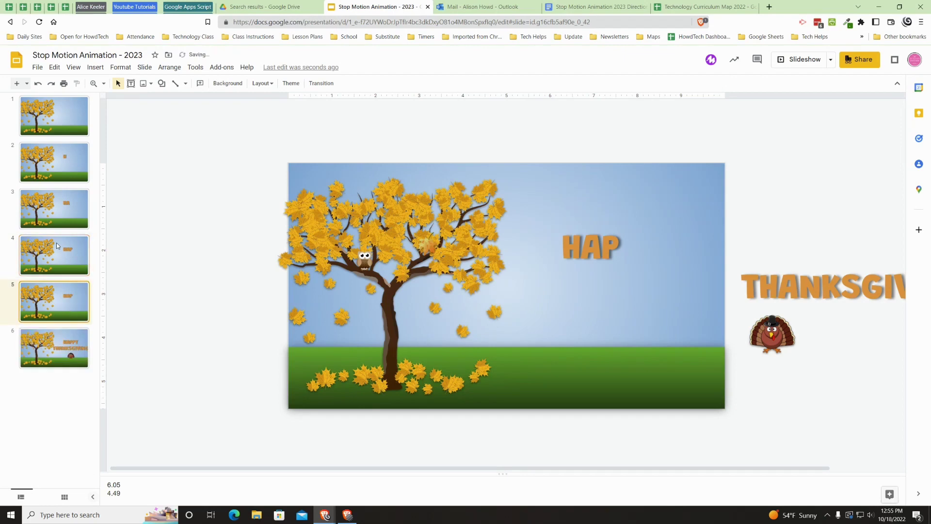
pyautogui.click(624, 240)
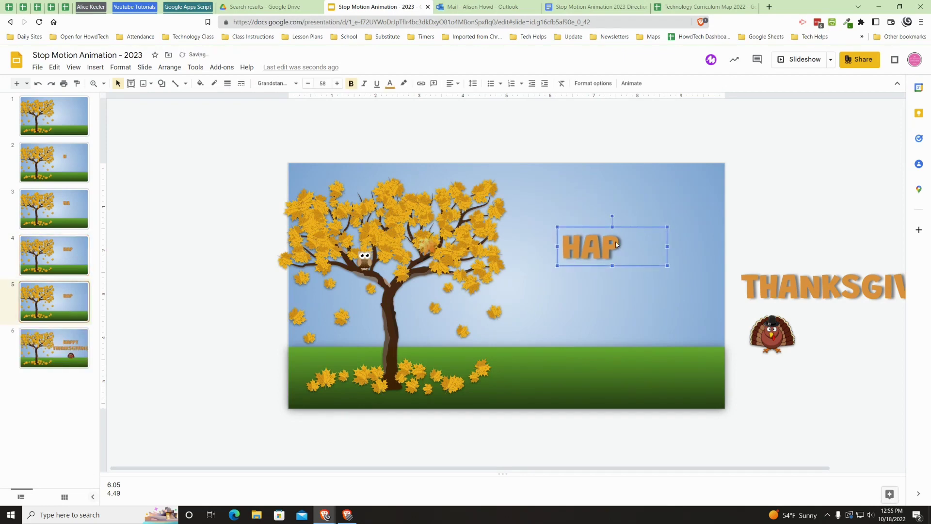
pyautogui.click(617, 244)
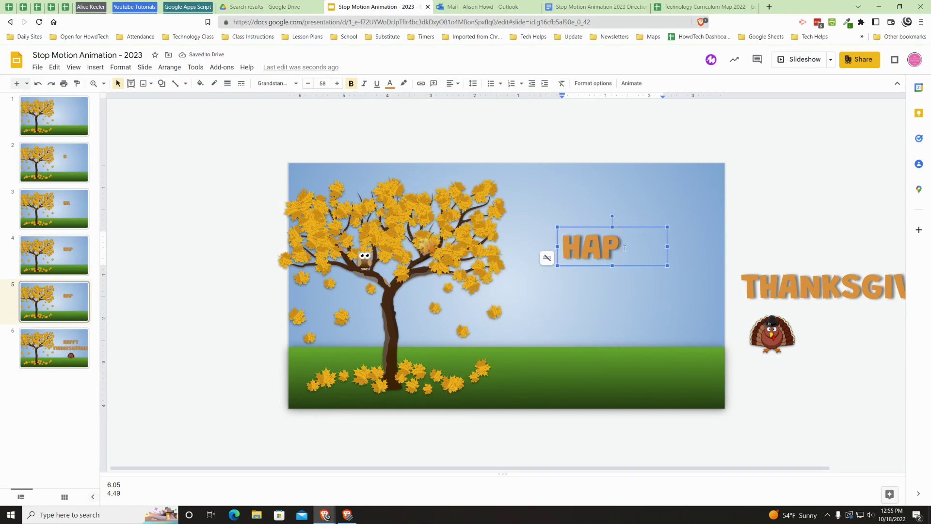
pyautogui.write('P')
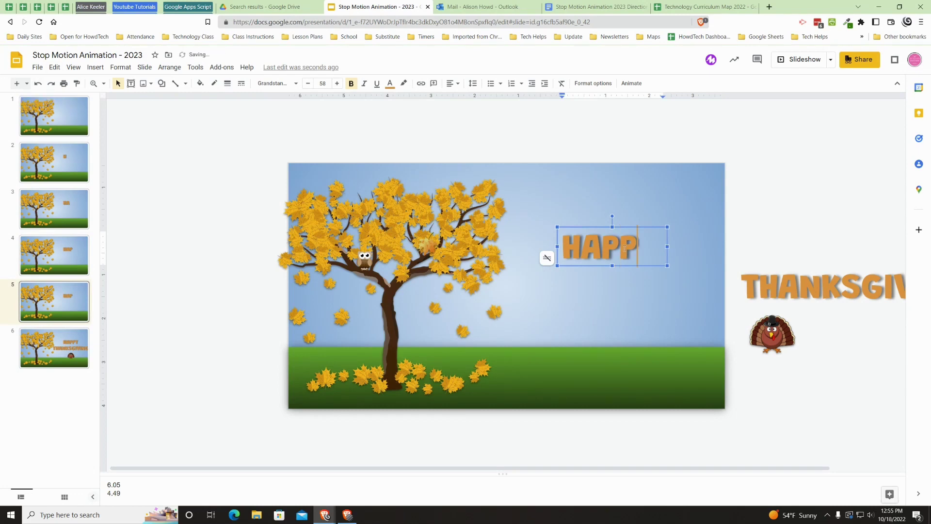
pyautogui.click(47, 312)
pyautogui.hotkey('ctrl', 'd')
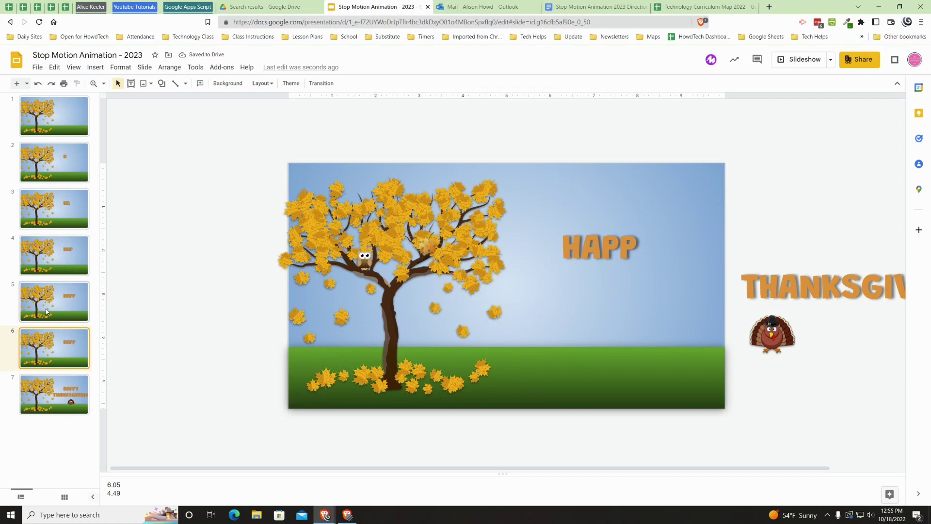
# Step: Nudge the turkey two steps left on slide 6, undo a stray copy, and duplicate the slide
pyautogui.click(775, 340)
pyautogui.press('Left')
pyautogui.press('Left')
pyautogui.press('Left')
pyautogui.press('Left')
pyautogui.press('Left')
pyautogui.press('Left')
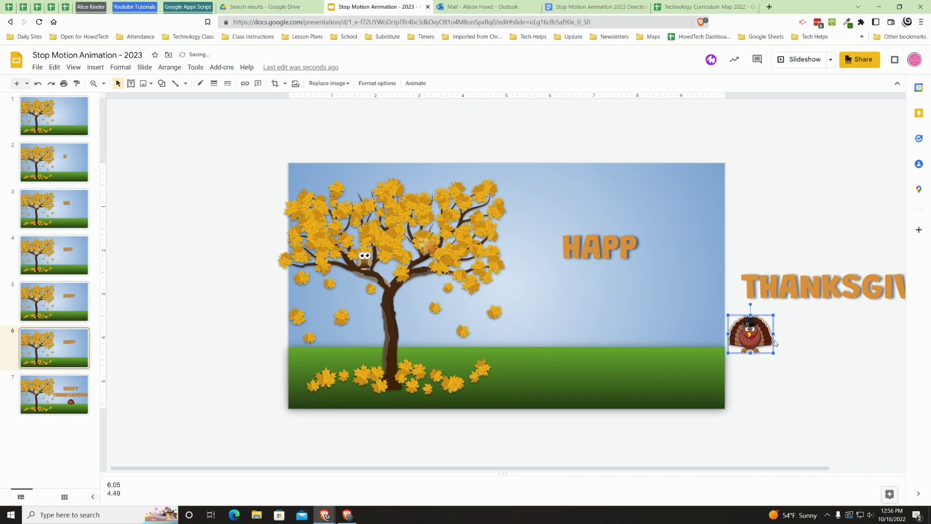
pyautogui.press('Left')
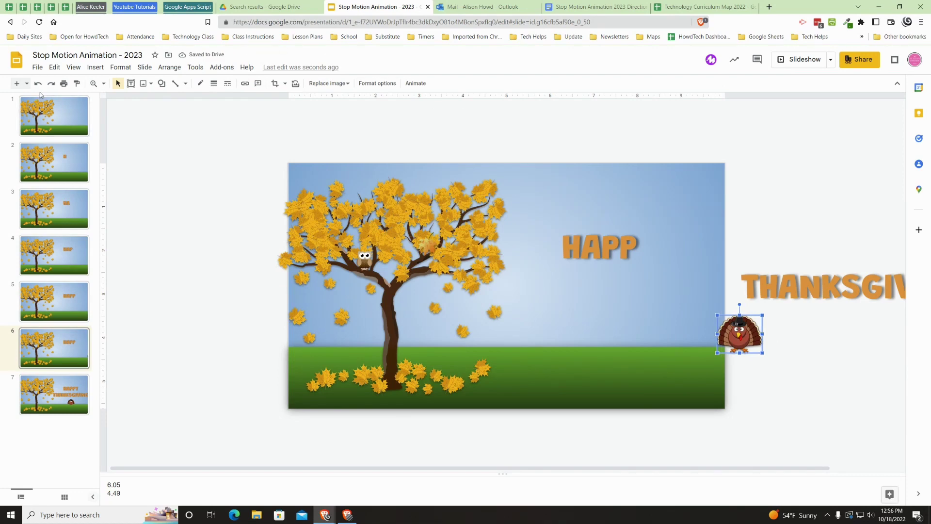
pyautogui.hotkey('ctrl', 'd')
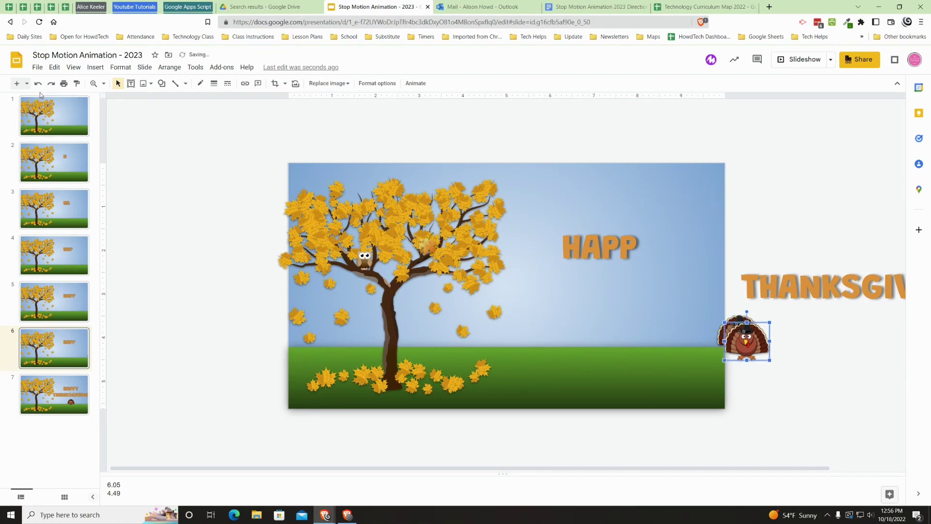
pyautogui.hotkey('ctrl', 'z')
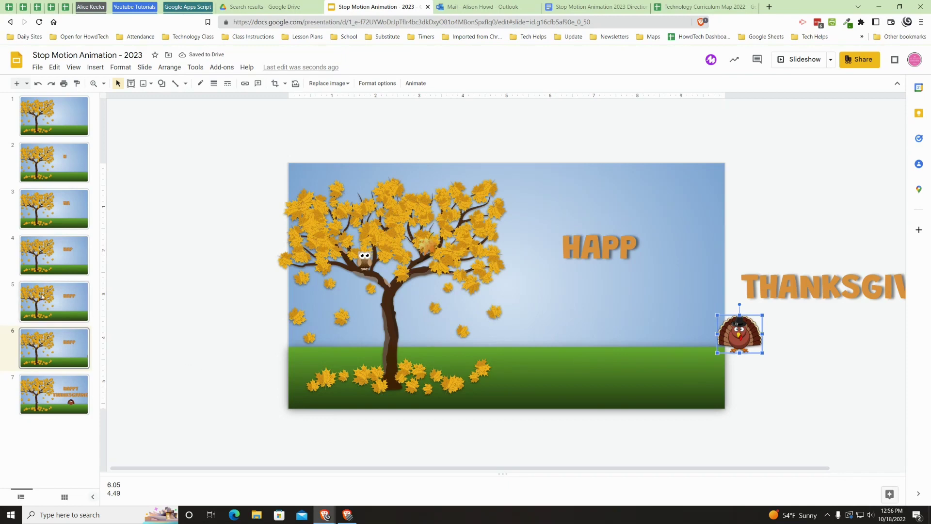
pyautogui.click(33, 343)
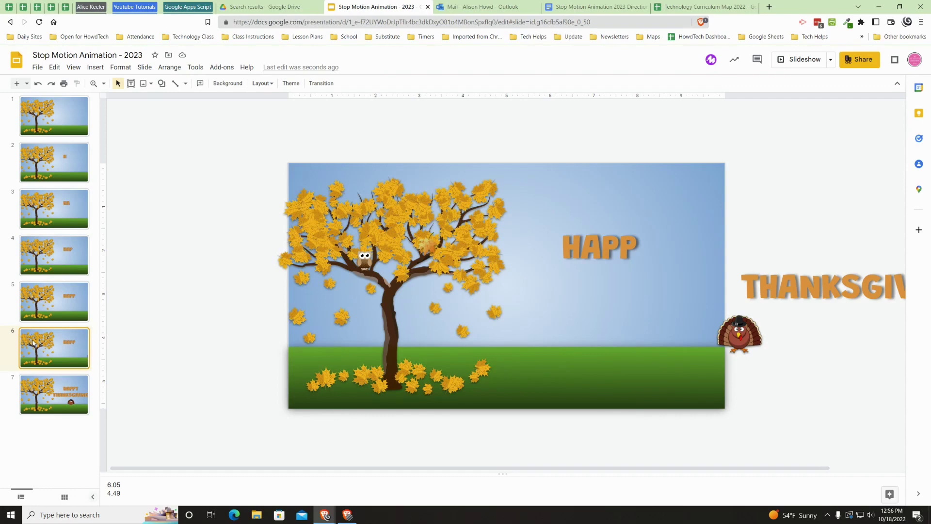
pyautogui.hotkey('ctrl', 'd')
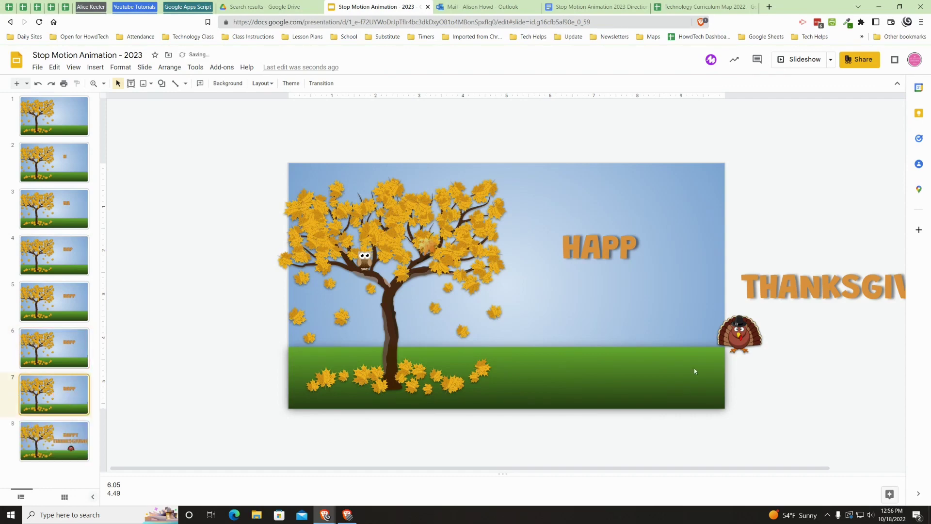
# Step: Nudge the turkey one step left on slide 7
pyautogui.click(730, 324)
pyautogui.press('Left')
pyautogui.press('Left')
pyautogui.press('Left')
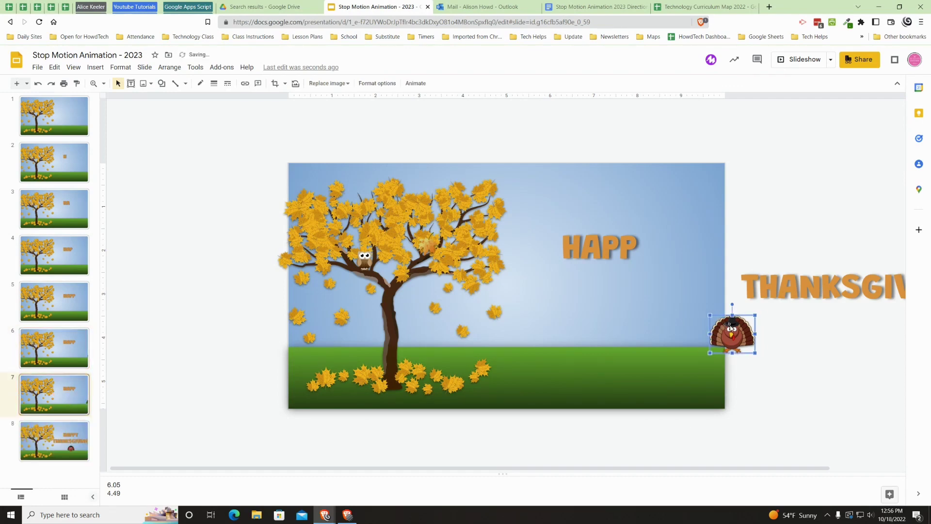
pyautogui.click(48, 398)
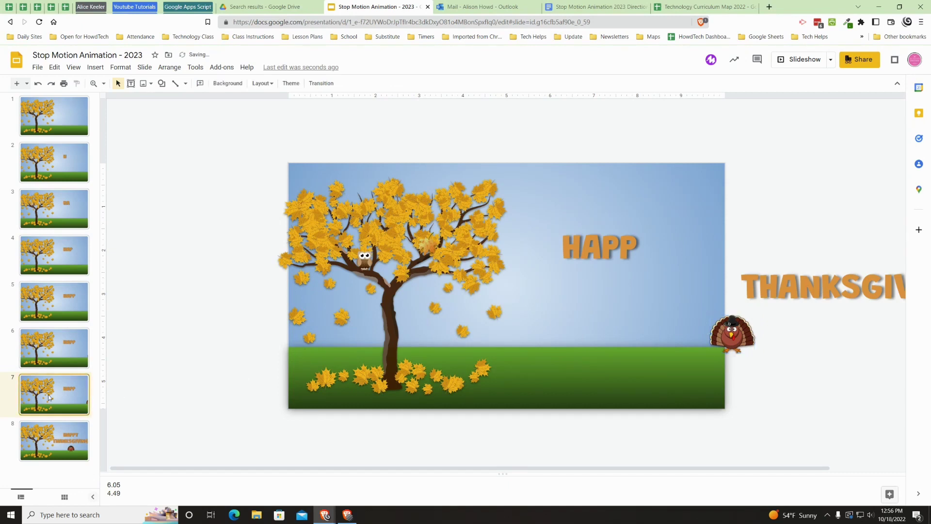
# Step: Duplicate slide 7 as slide 8 and nudge its turkey further left
pyautogui.hotkey('ctrl', 'd')
pyautogui.click(735, 332)
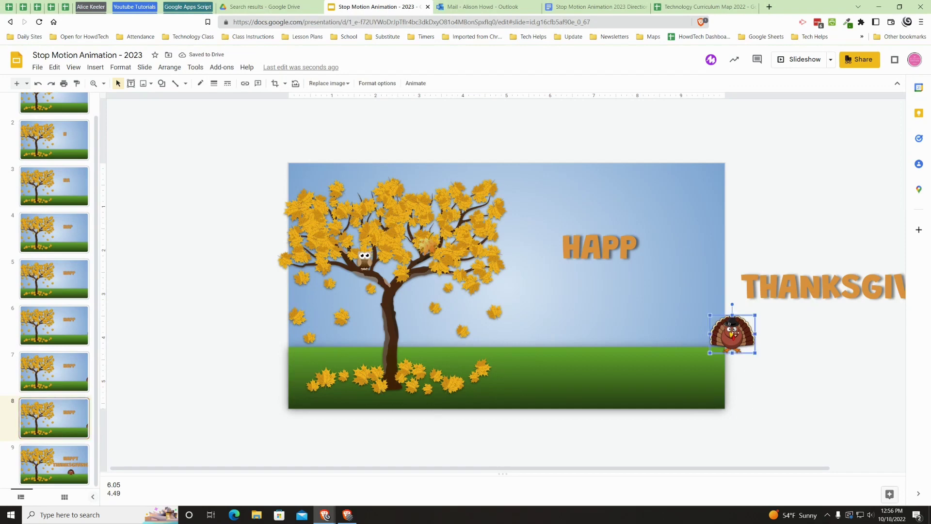
pyautogui.press('Left')
pyautogui.press('Left')
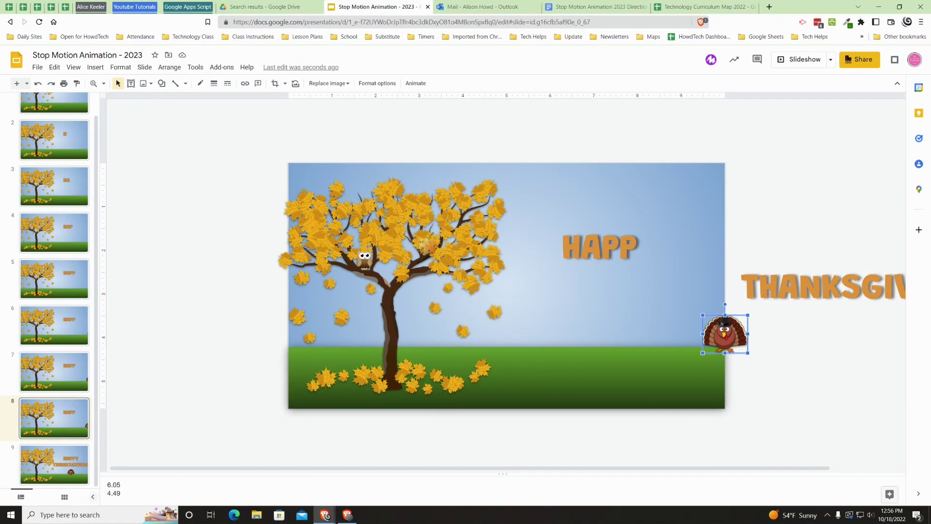
pyautogui.hotkey('alt', 'Tab')
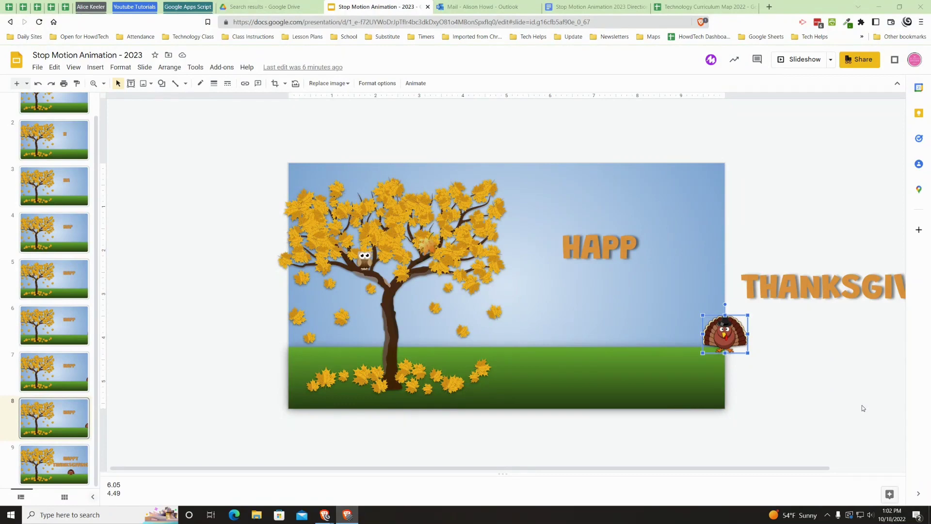
# Step: Draw a text box below HAPP in Grandstander Extra Bold, size 24, orange
pyautogui.click(131, 84)
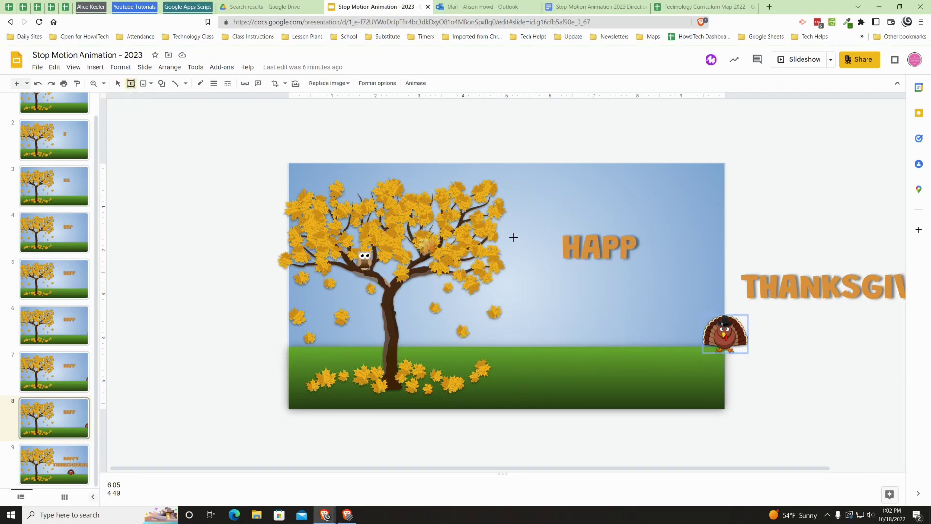
pyautogui.moveTo(529, 268); pyautogui.dragTo(678, 290)
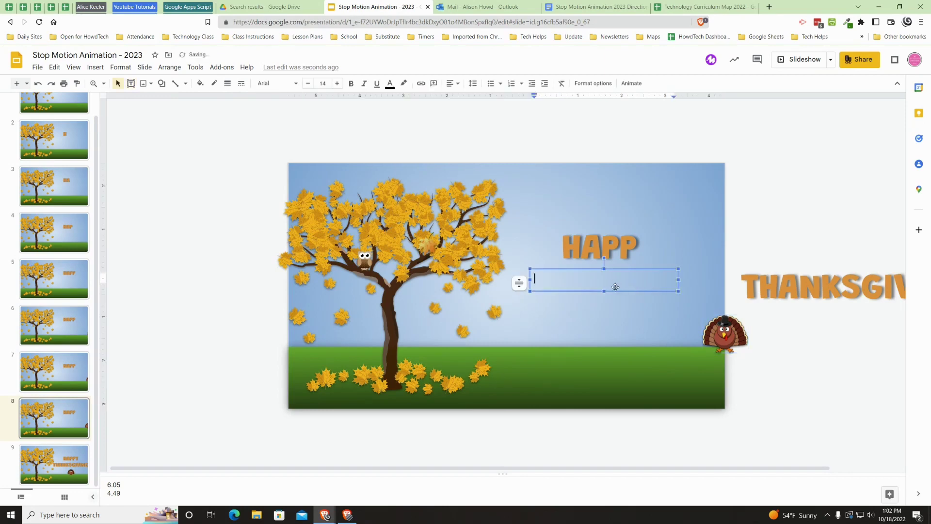
pyautogui.click(296, 84)
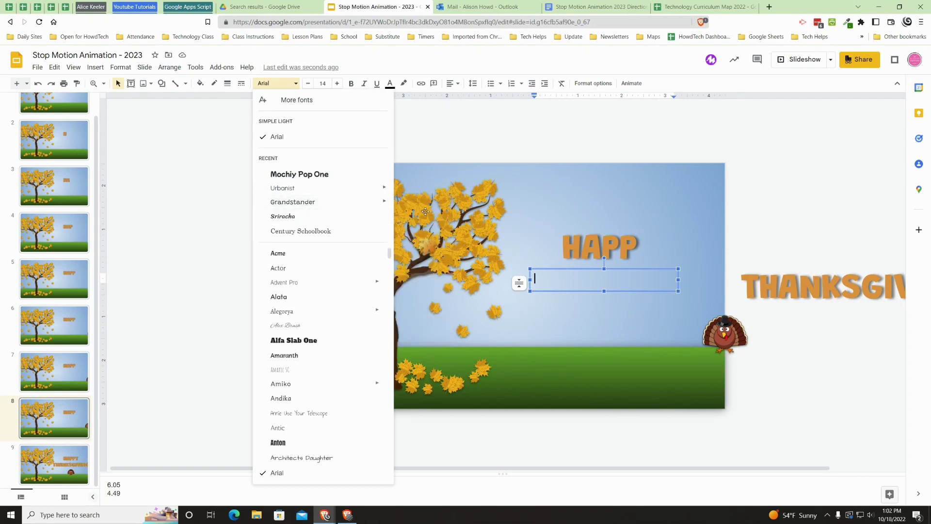
pyautogui.moveTo(285, 208)
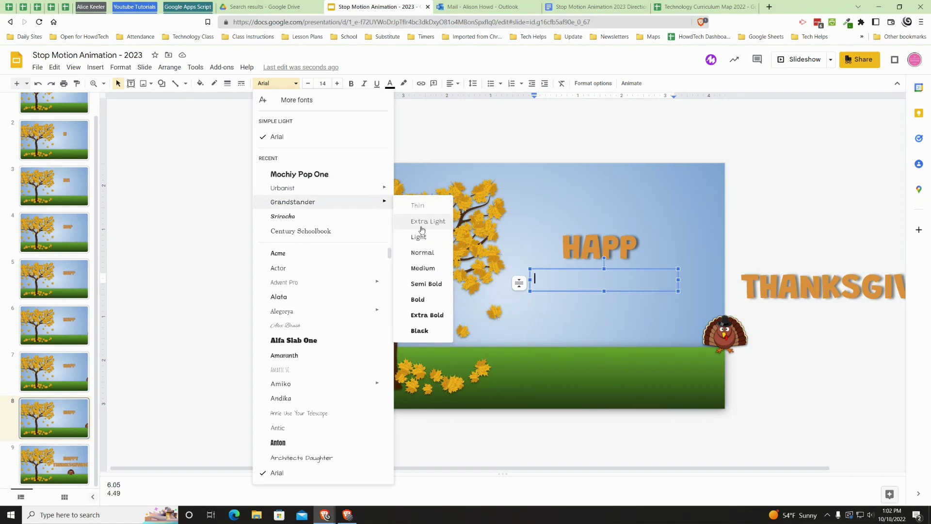
pyautogui.click(426, 315)
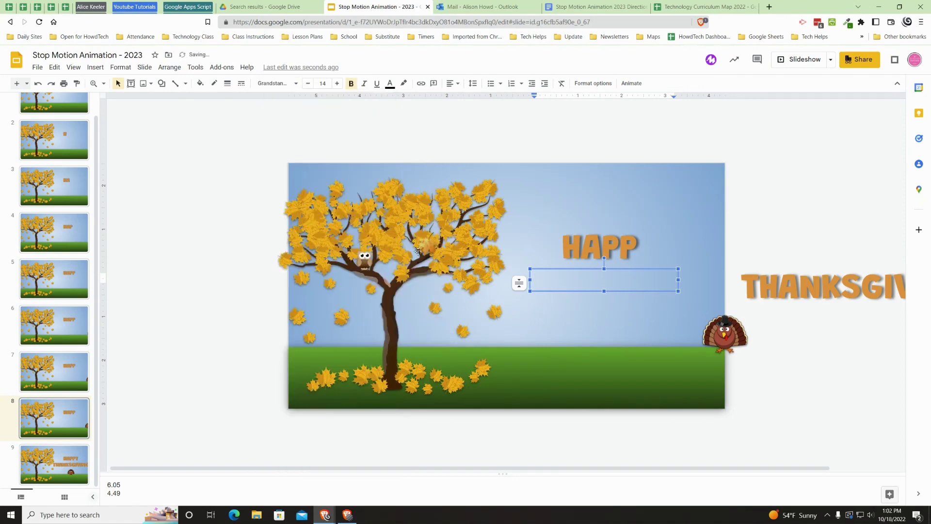
pyautogui.click(337, 83)
pyautogui.click(337, 83)
pyautogui.click(337, 84)
pyautogui.click(337, 83)
pyautogui.click(337, 83)
pyautogui.click(337, 83)
pyautogui.click(337, 84)
pyautogui.click(390, 84)
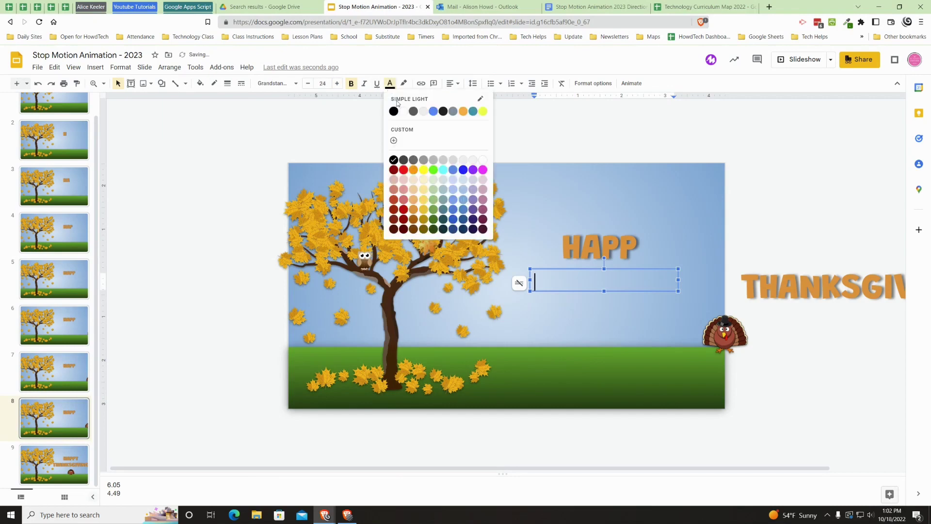
pyautogui.click(411, 210)
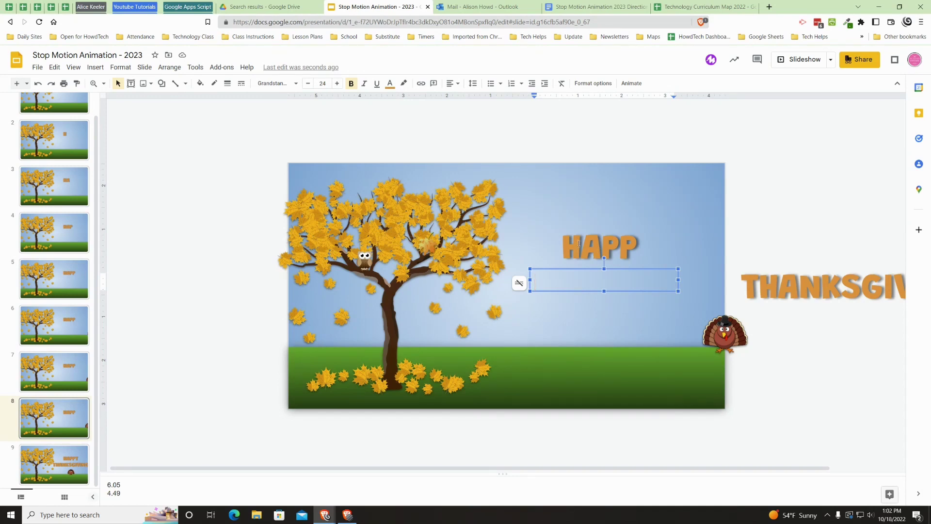
# Step: Enter 'thanksgiving' in the new text box and select the box
pyautogui.write('thanksgiving')
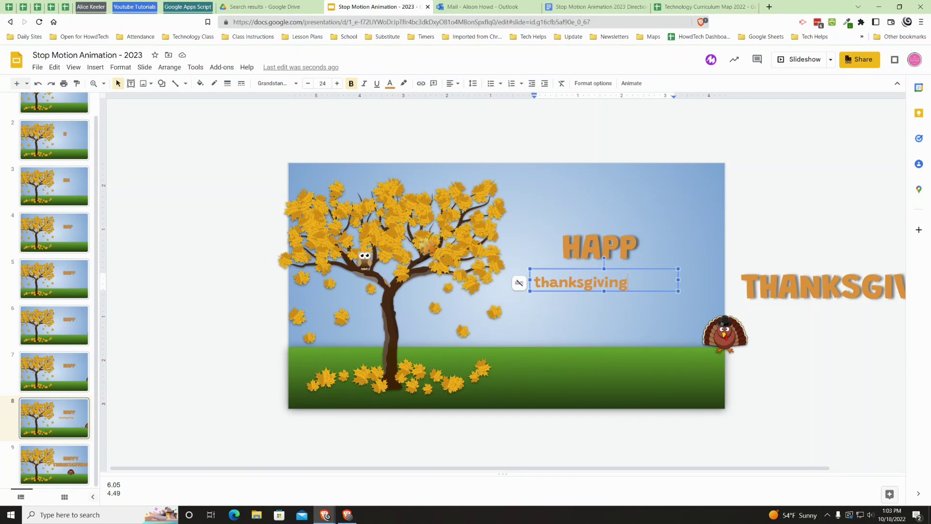
pyautogui.click(616, 293)
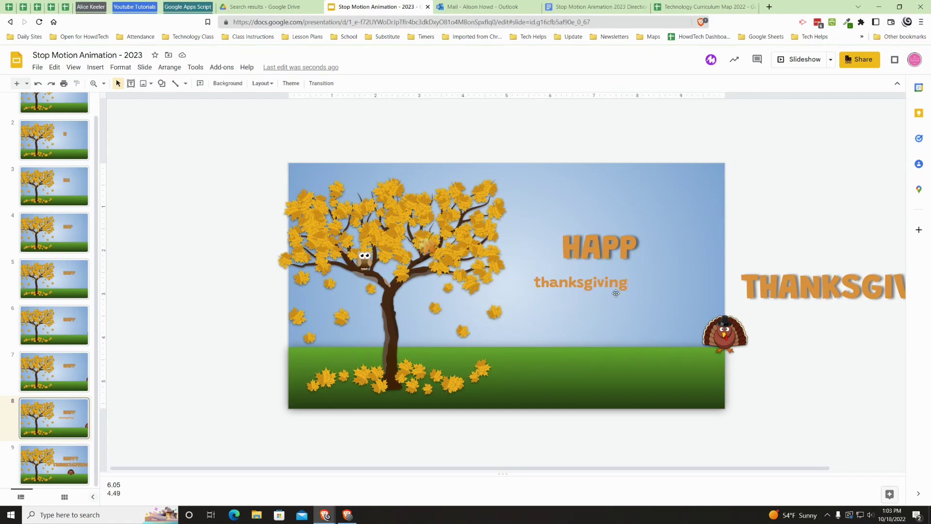
pyautogui.click(614, 282)
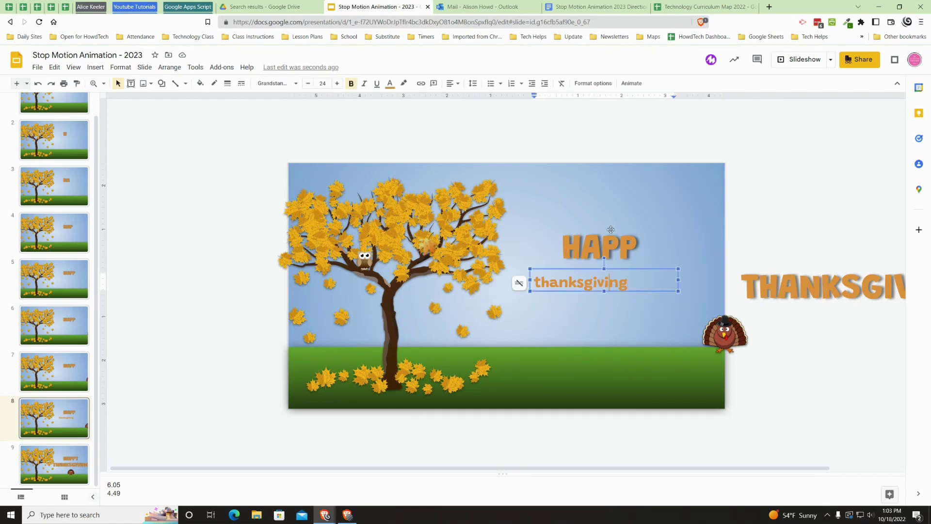
# Step: Give 'thanksgiving' a drop shadow with raised transparency and blur, comparing against HAPP's shadow
pyautogui.click(606, 85)
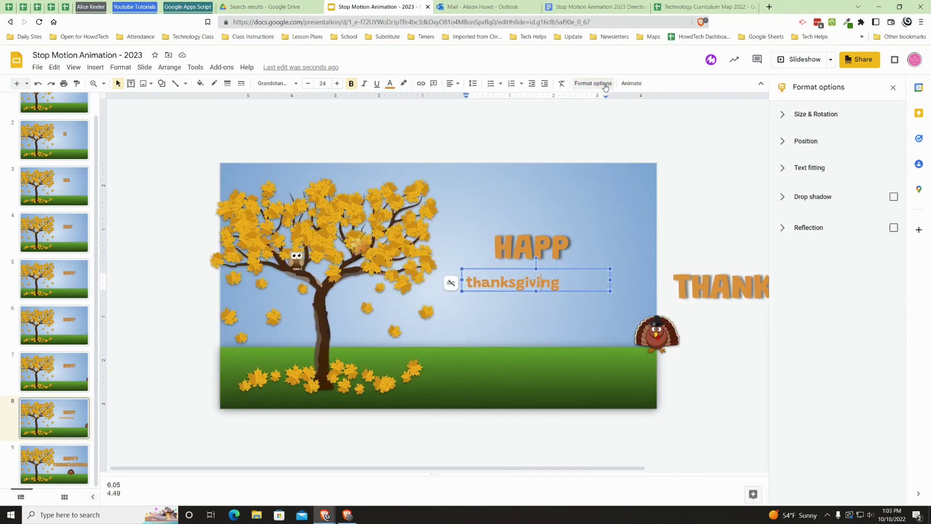
pyautogui.click(893, 198)
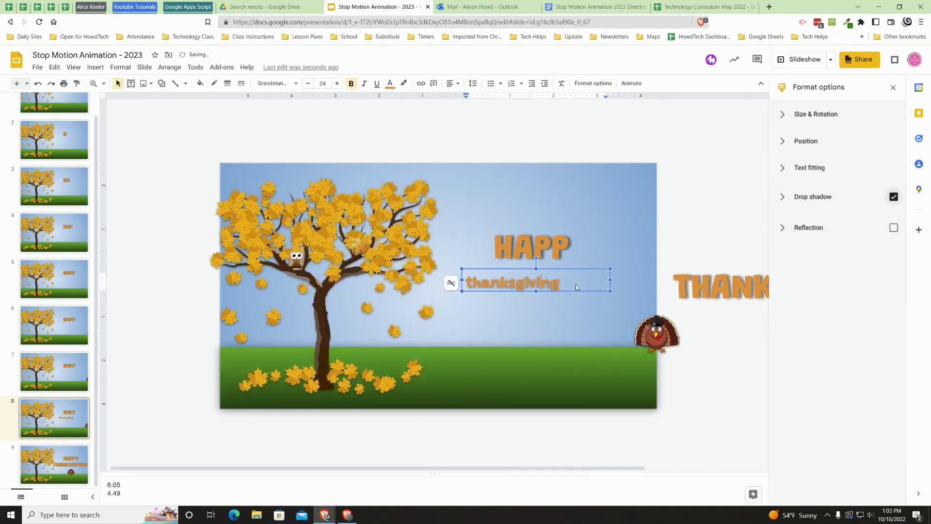
pyautogui.click(780, 200)
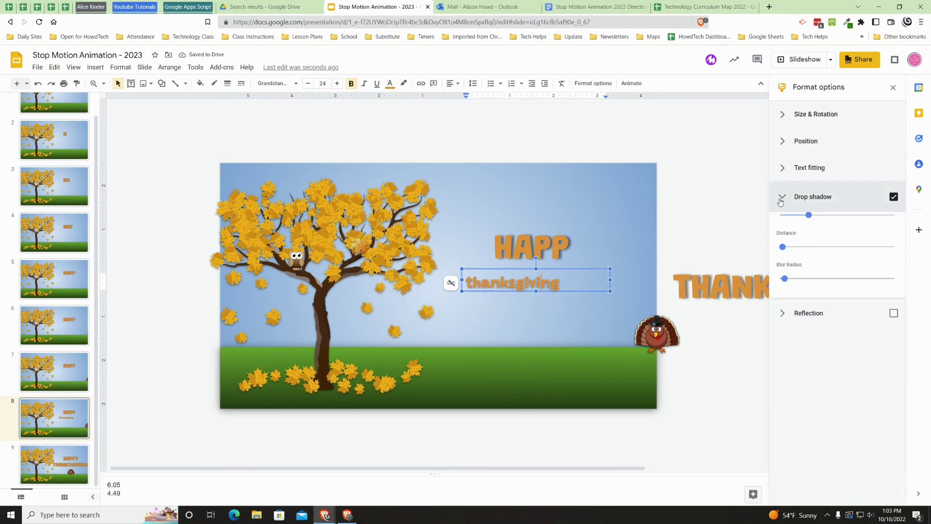
pyautogui.moveTo(841, 254)
pyautogui.mouseDown()
pyautogui.moveTo(880, 256)
pyautogui.moveTo(807, 257)
pyautogui.moveTo(824, 253)
pyautogui.mouseUp()
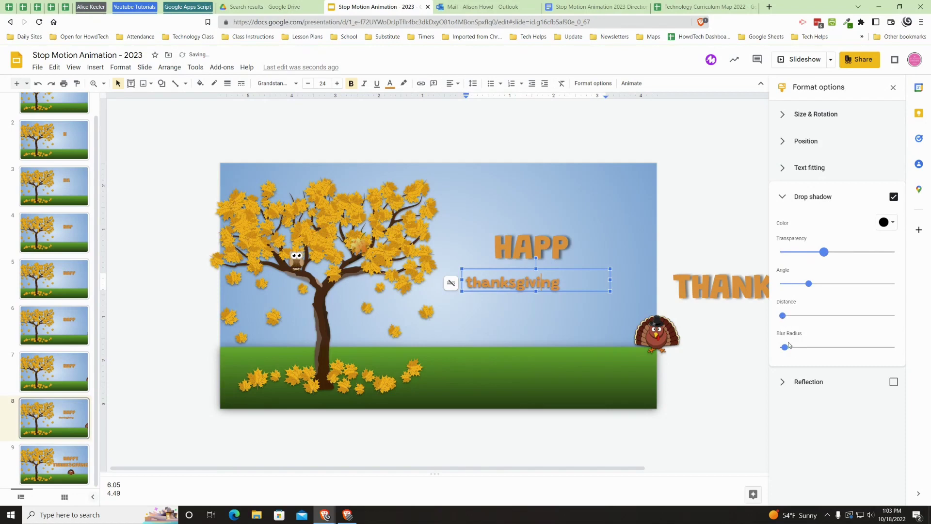
pyautogui.moveTo(785, 348)
pyautogui.mouseDown()
pyautogui.moveTo(815, 348)
pyautogui.moveTo(786, 350)
pyautogui.mouseUp()
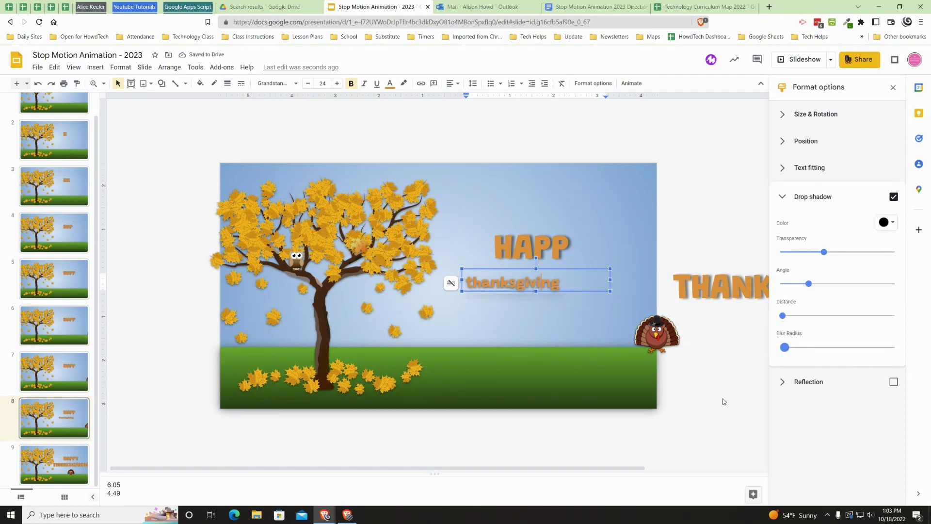
pyautogui.click(545, 238)
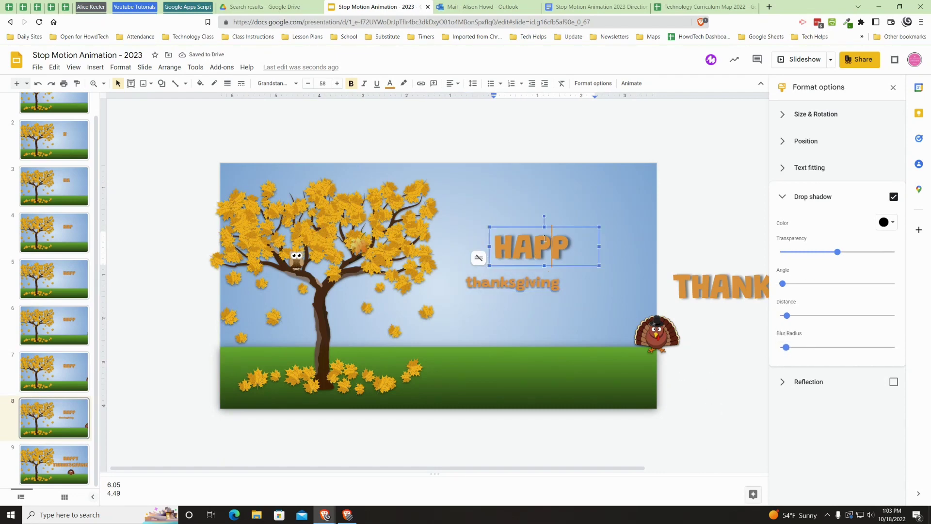
pyautogui.click(578, 267)
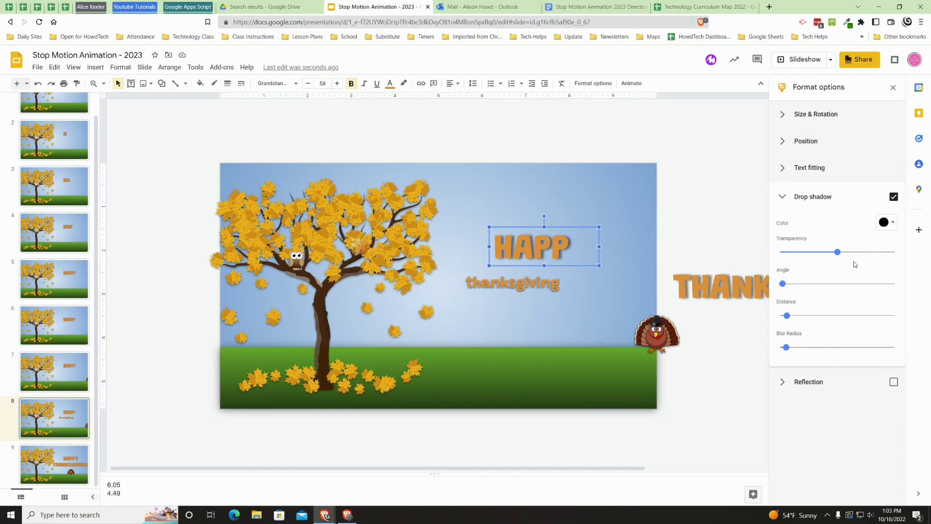